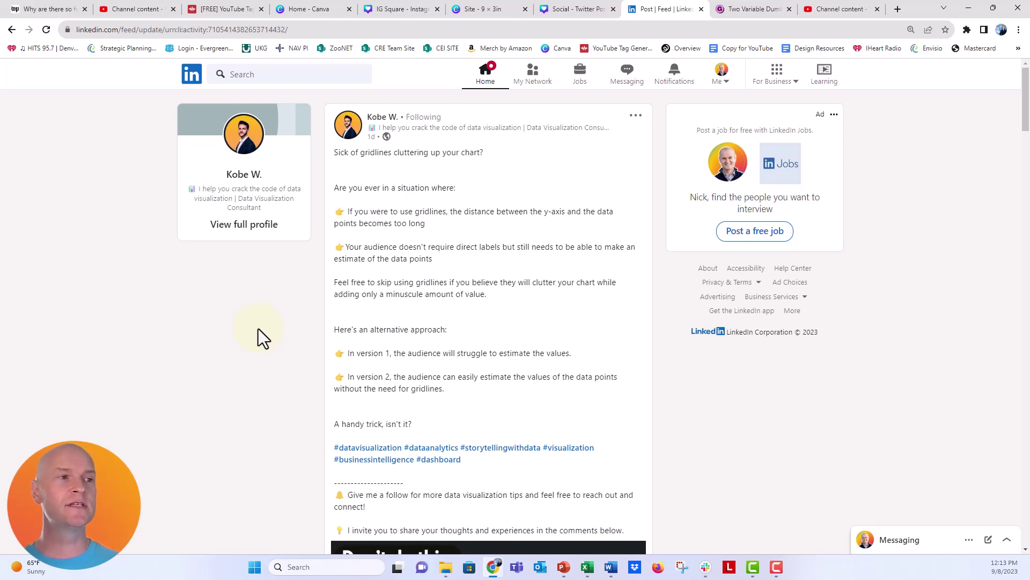
Step: Switch to the chart workbook and select the group names, Data values and 20% line helper values
{"action": "scroll", "coordinate": [258, 328], "scroll_direction": "down", "scroll_amount": 8}
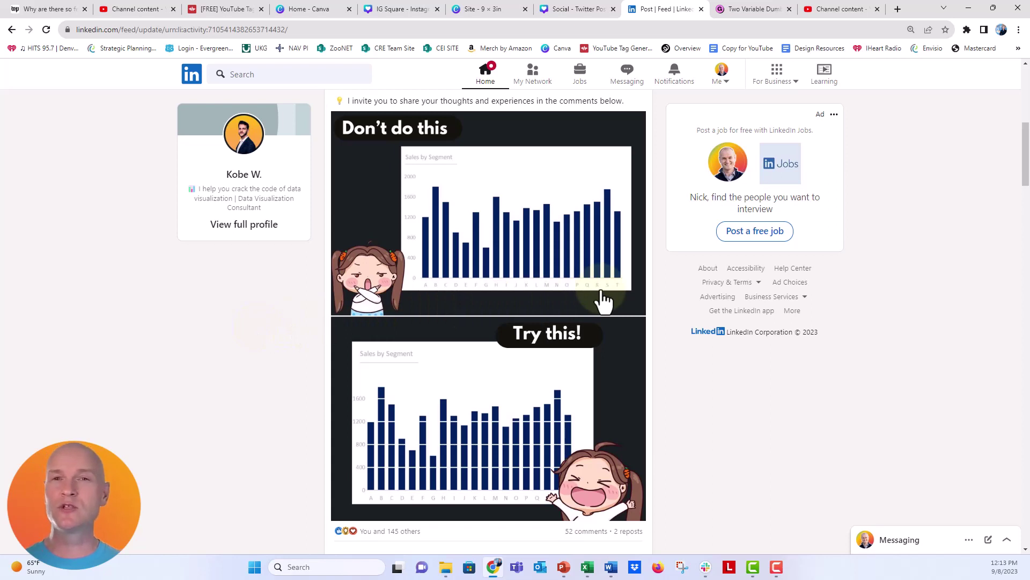
{"action": "scroll", "coordinate": [495, 338], "scroll_direction": "down", "scroll_amount": 1}
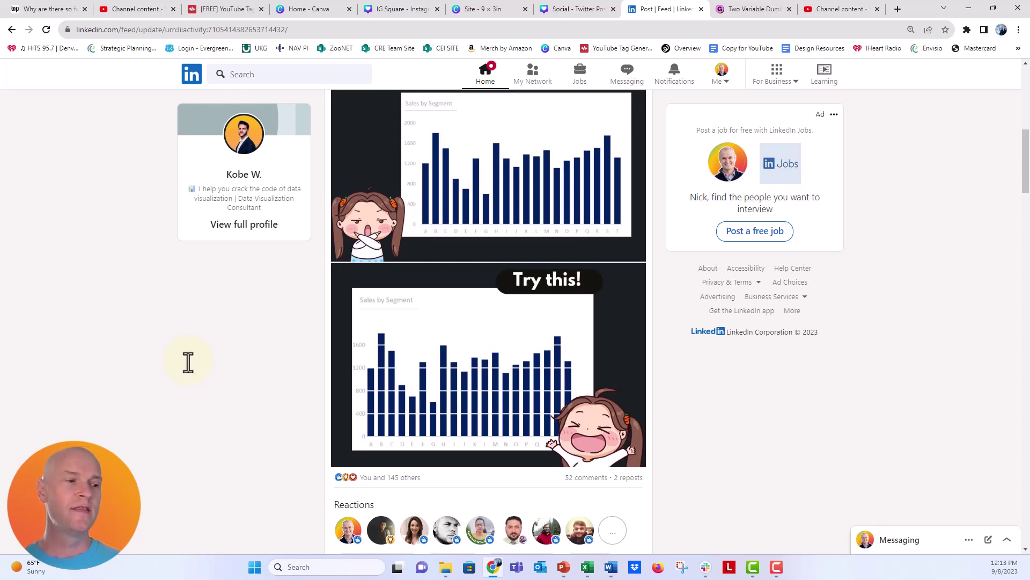
{"action": "left_click", "coordinate": [587, 566]}
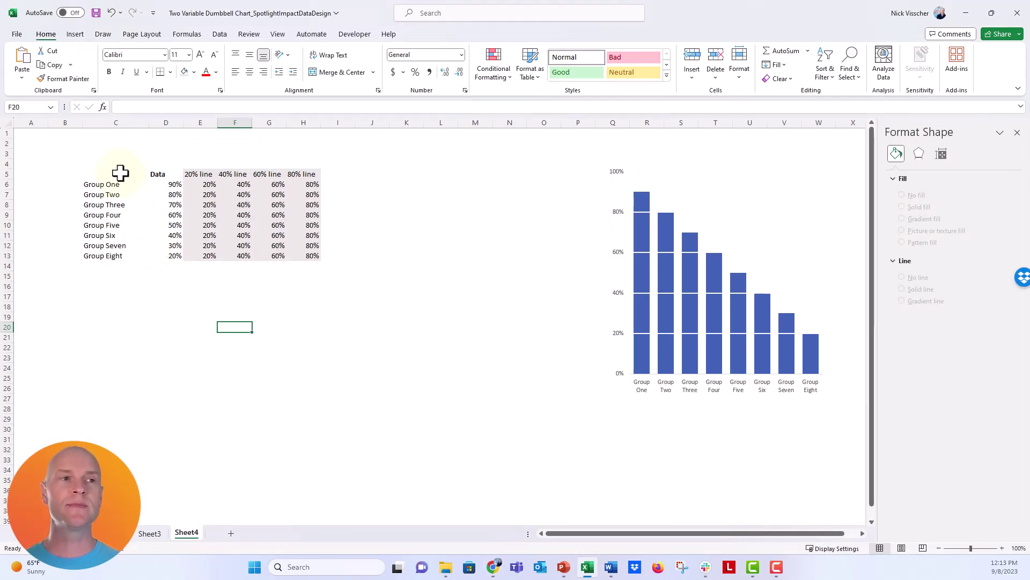
{"action": "left_click_drag", "start_coordinate": [120, 172], "coordinate": [166, 257]}
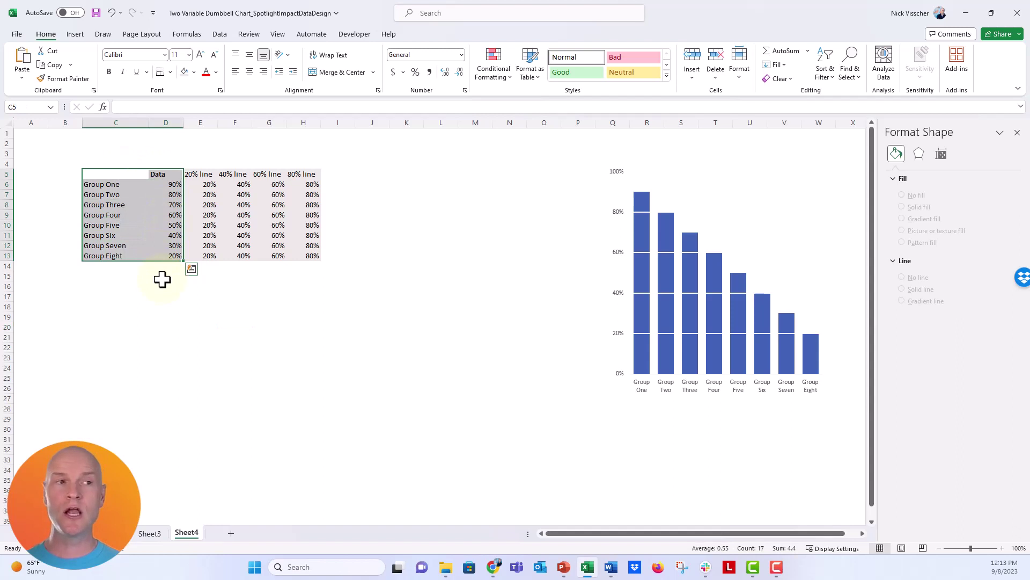
{"action": "left_click_drag", "start_coordinate": [203, 175], "coordinate": [203, 257]}
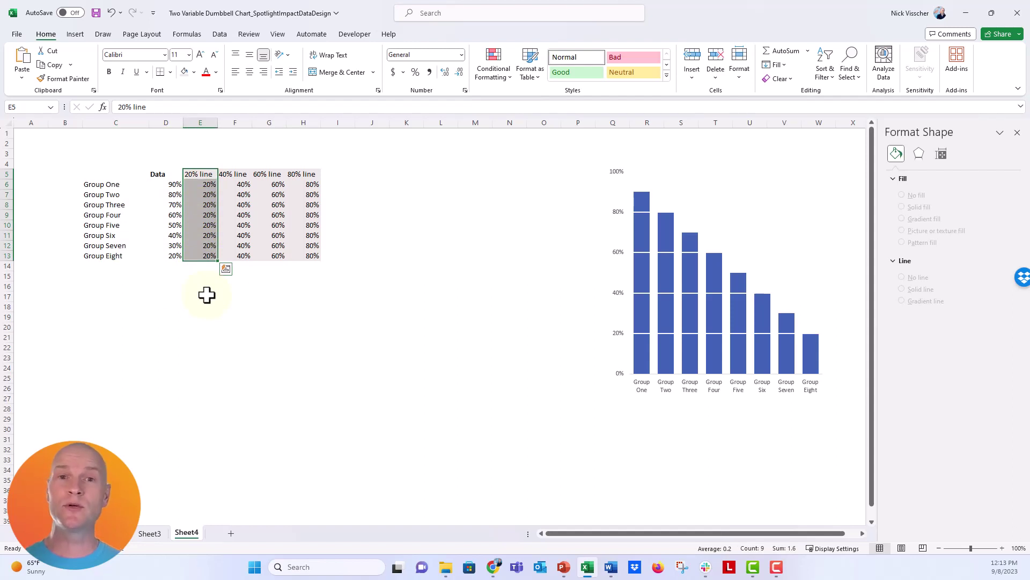
Step: Inspect the example chart's vertical axis by moving the chart aside and back, then select C5:H13
{"action": "left_click", "coordinate": [625, 298]}
{"action": "left_click", "coordinate": [609, 229]}
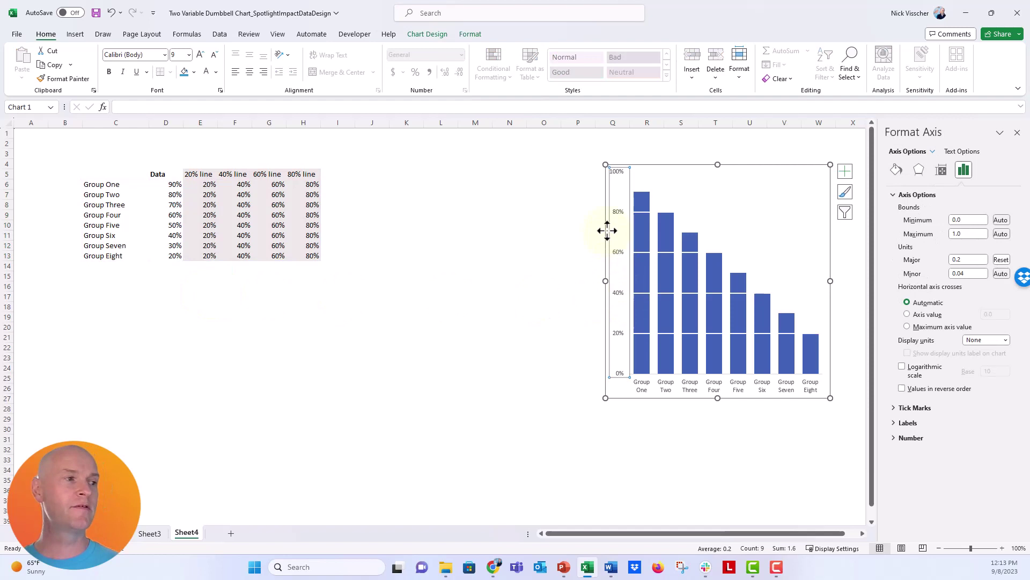
{"action": "left_click_drag", "start_coordinate": [609, 230], "coordinate": [358, 224]}
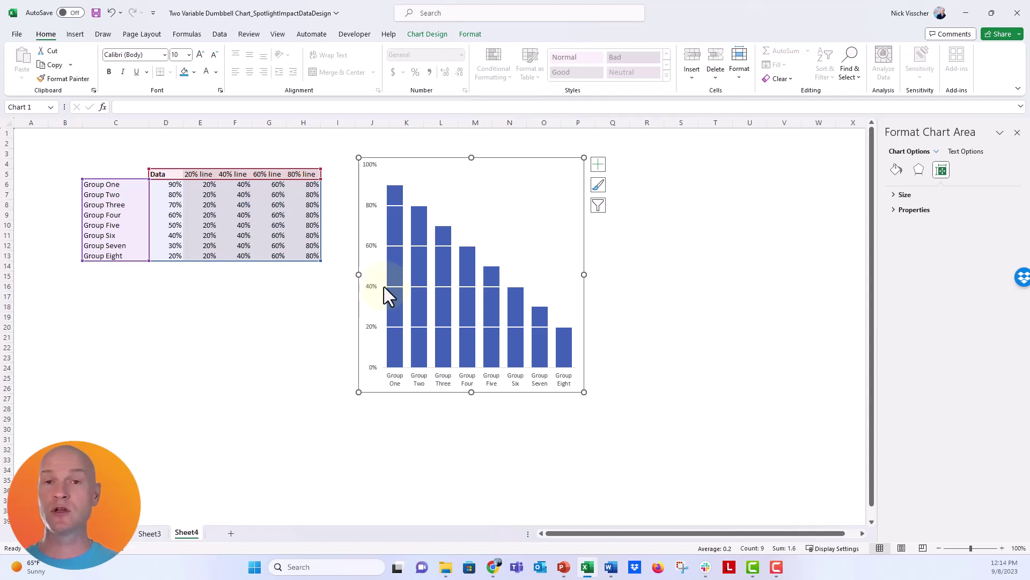
{"action": "left_click_drag", "start_coordinate": [358, 185], "coordinate": [602, 183]}
{"action": "left_click_drag", "start_coordinate": [124, 173], "coordinate": [293, 255]}
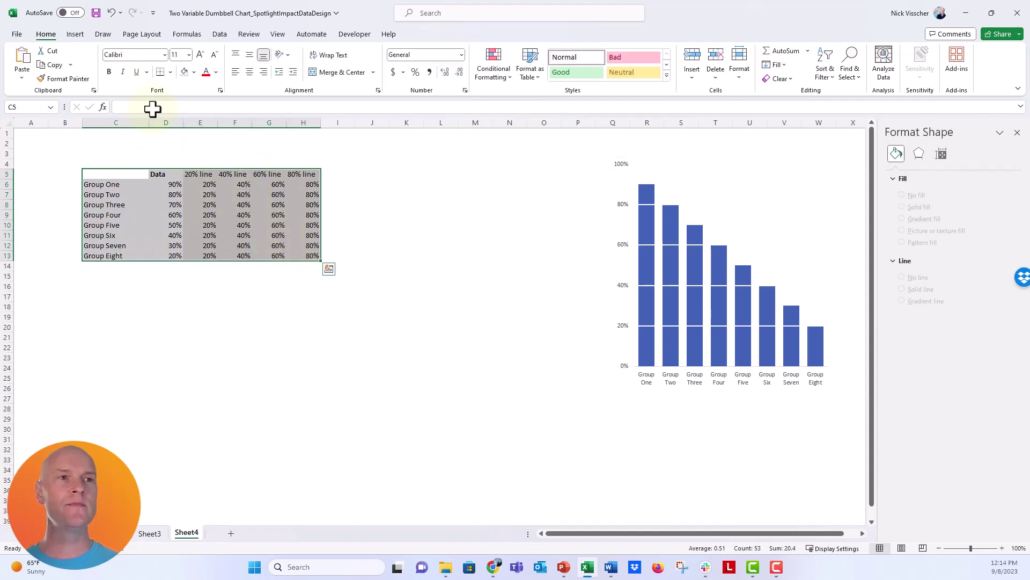
Step: Insert a clustered column chart of the table, placed beside it and made taller
{"action": "left_click", "coordinate": [80, 35]}
{"action": "left_click", "coordinate": [345, 51]}
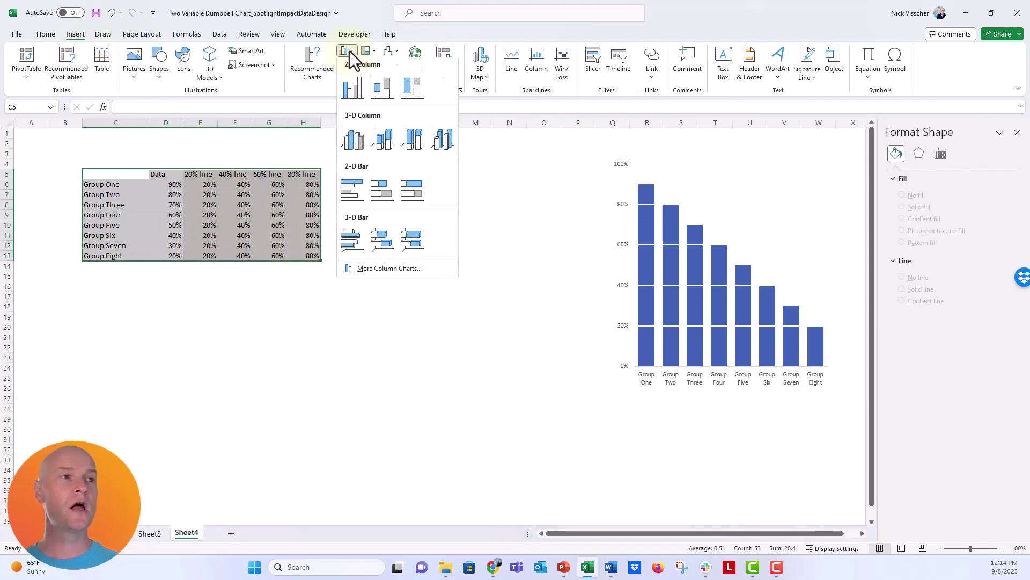
{"action": "left_click", "coordinate": [352, 85]}
{"action": "left_click_drag", "start_coordinate": [377, 253], "coordinate": [400, 166]}
{"action": "left_click_drag", "start_coordinate": [459, 317], "coordinate": [459, 392]}
Step: Delete the chart title and legend and remove the chart border
{"action": "left_click", "coordinate": [454, 174]}
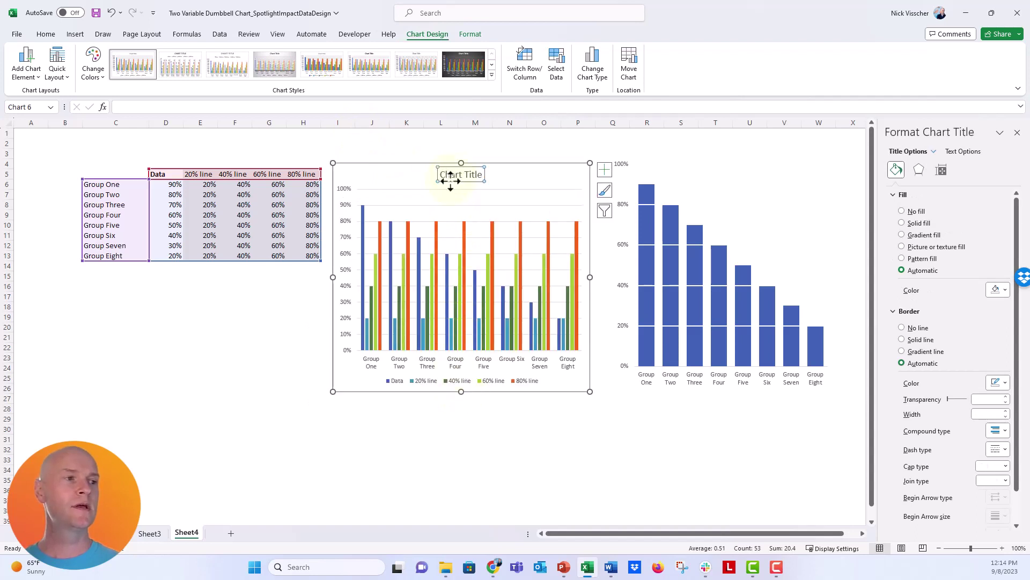
{"action": "key", "text": "Delete"}
{"action": "left_click", "coordinate": [443, 377]}
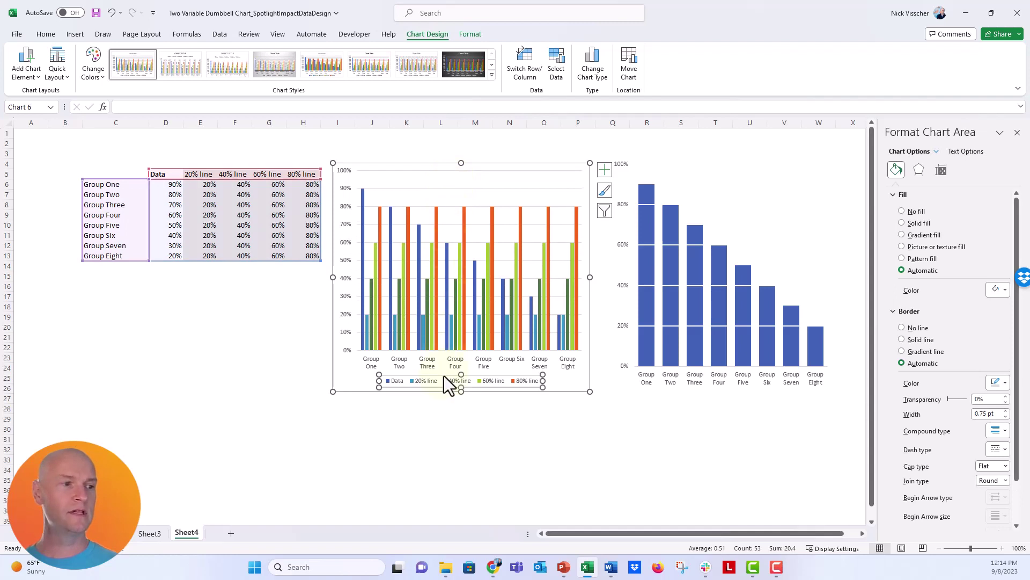
{"action": "key", "text": "Delete"}
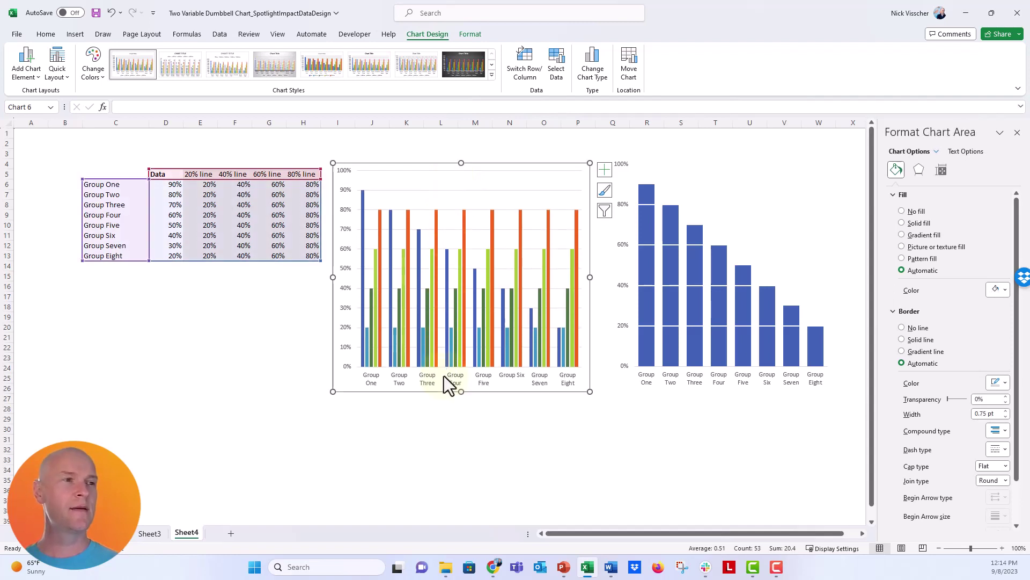
{"action": "left_click", "coordinate": [917, 328]}
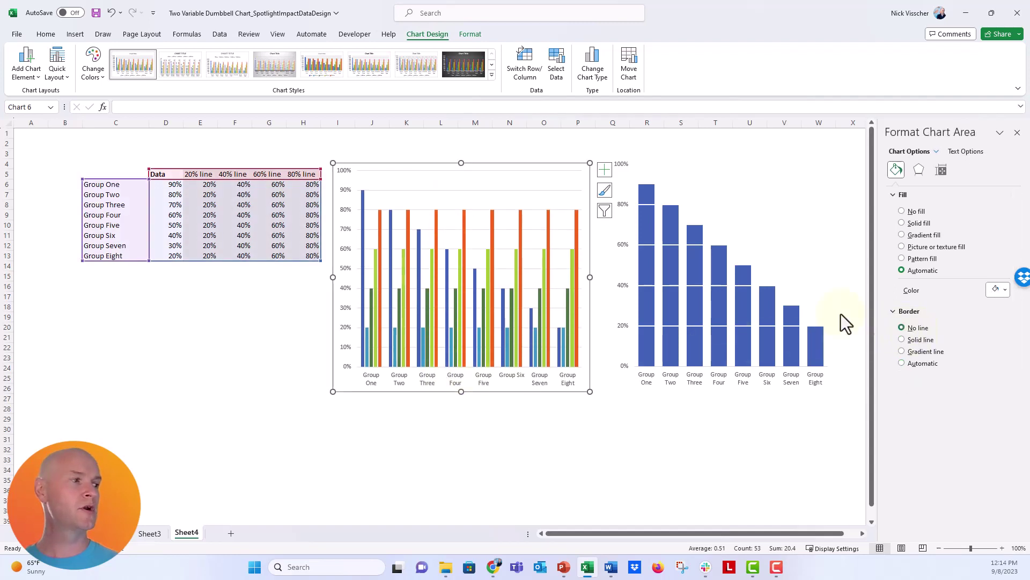
Step: Set the vertical axis major unit to 0.2 so it steps in 20% intervals
{"action": "left_click", "coordinate": [339, 192]}
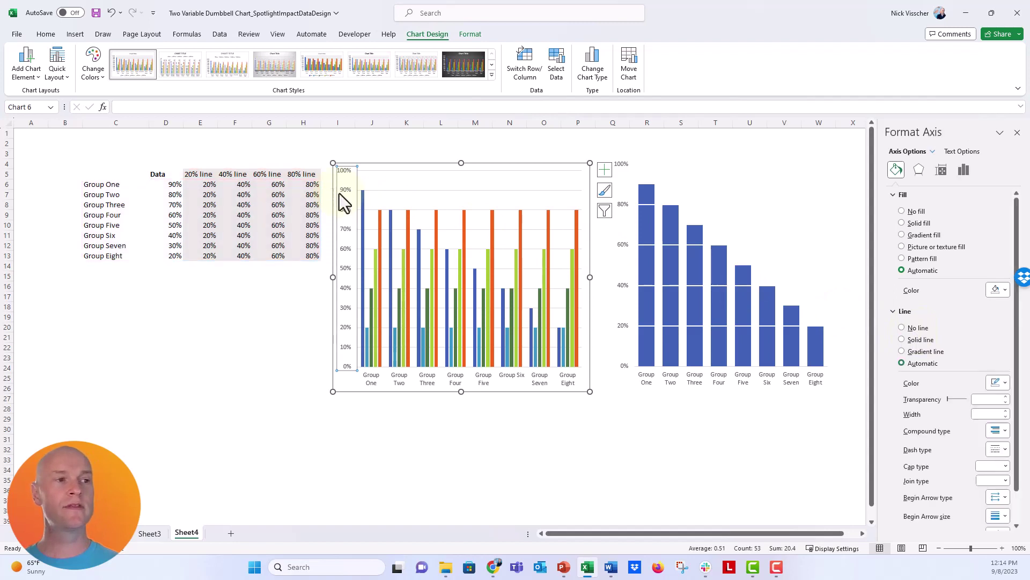
{"action": "left_click", "coordinate": [965, 170]}
{"action": "left_click", "coordinate": [929, 195]}
{"action": "left_click", "coordinate": [965, 259]}
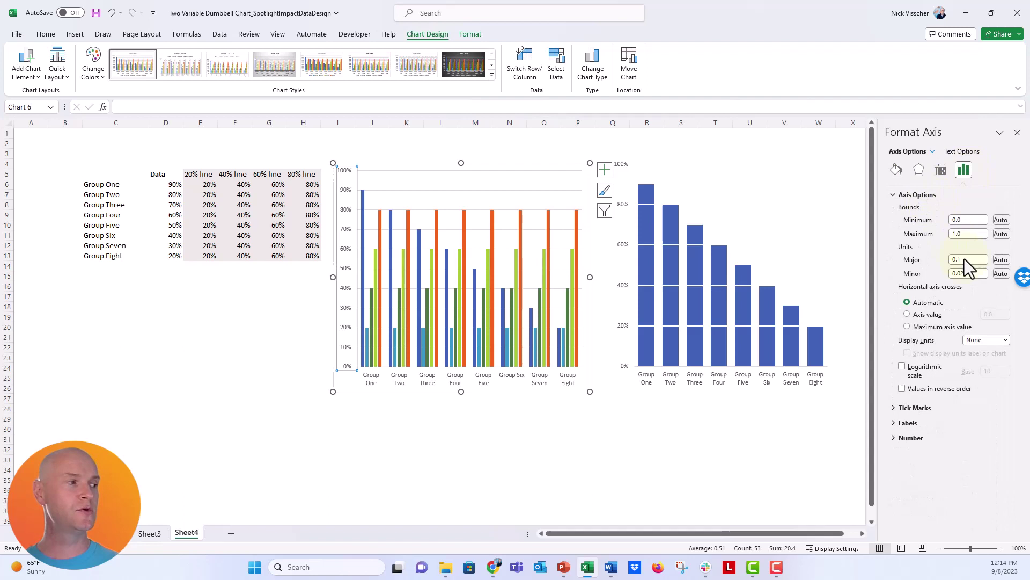
{"action": "type", "text": "2"}
{"action": "key", "text": "Return"}
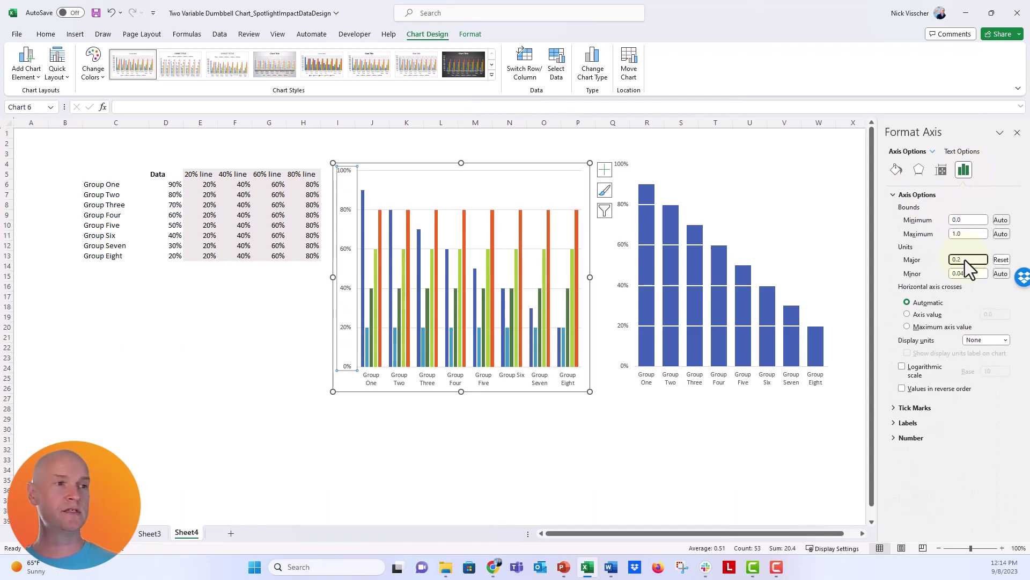
{"action": "left_click", "coordinate": [372, 248]}
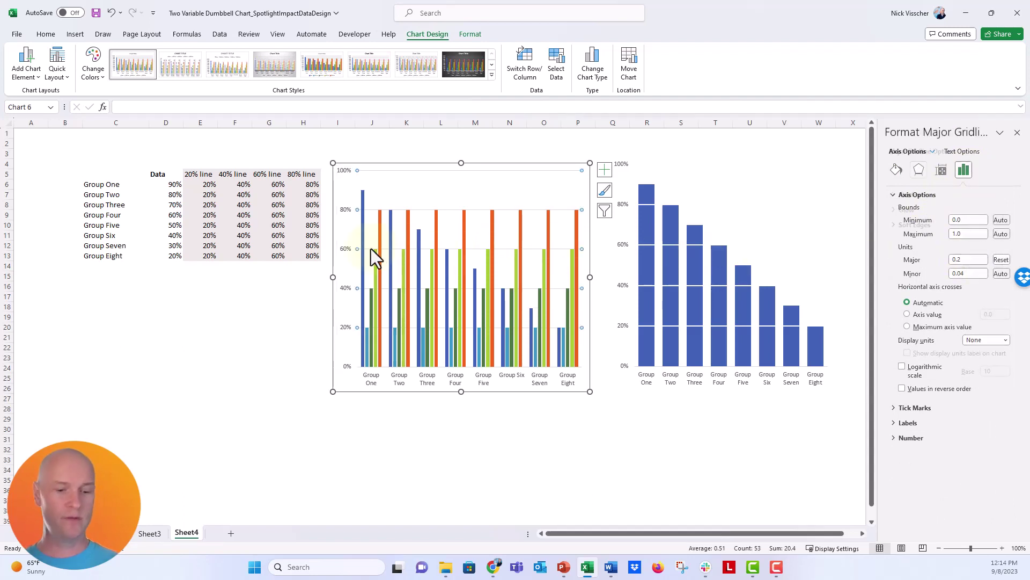
{"action": "key", "text": "Escape"}
Step: Add a linear trendline to the orange 80% line series
{"action": "left_click", "coordinate": [363, 244]}
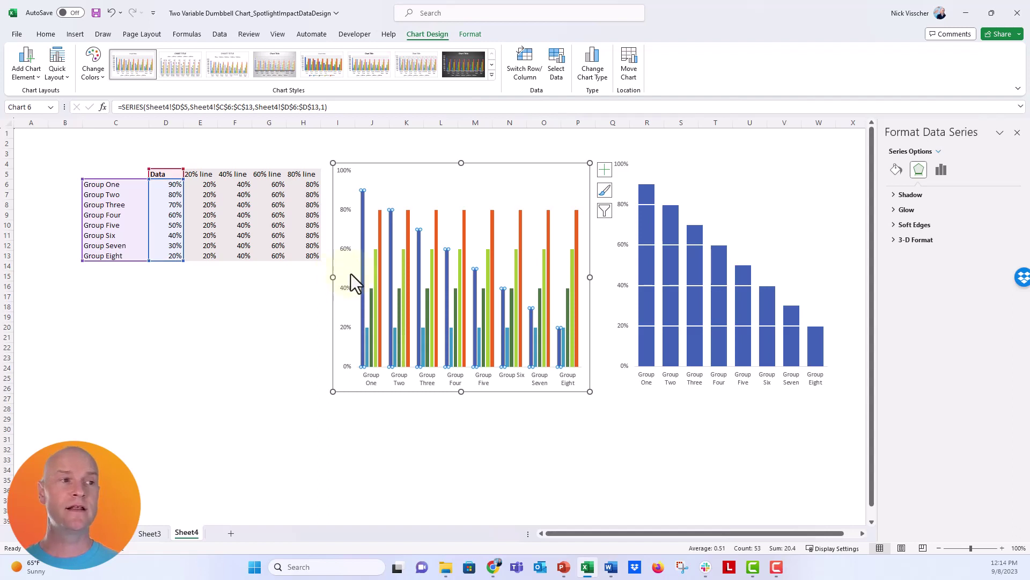
{"action": "mouse_move", "coordinate": [371, 271]}
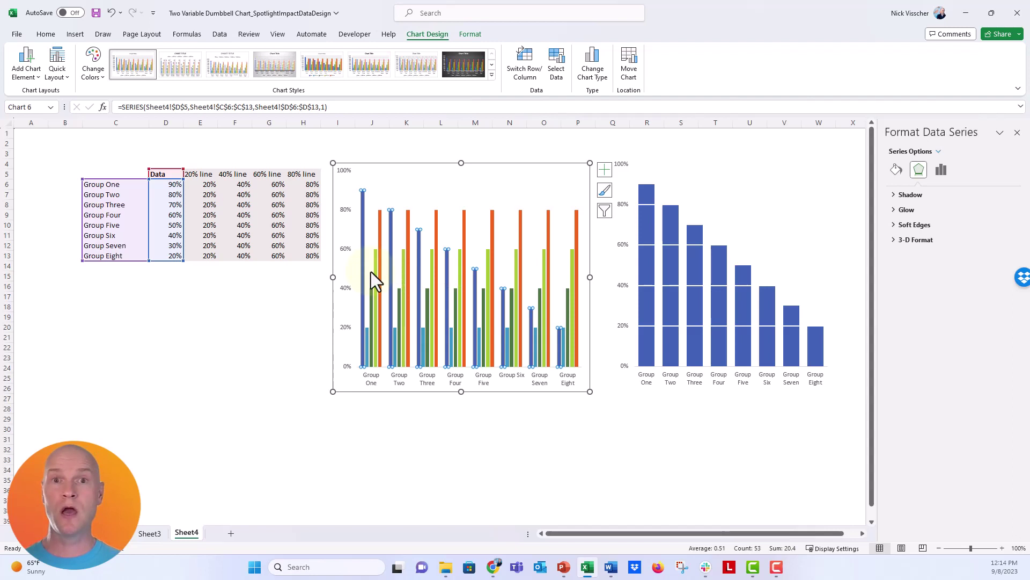
{"action": "left_click", "coordinate": [381, 224]}
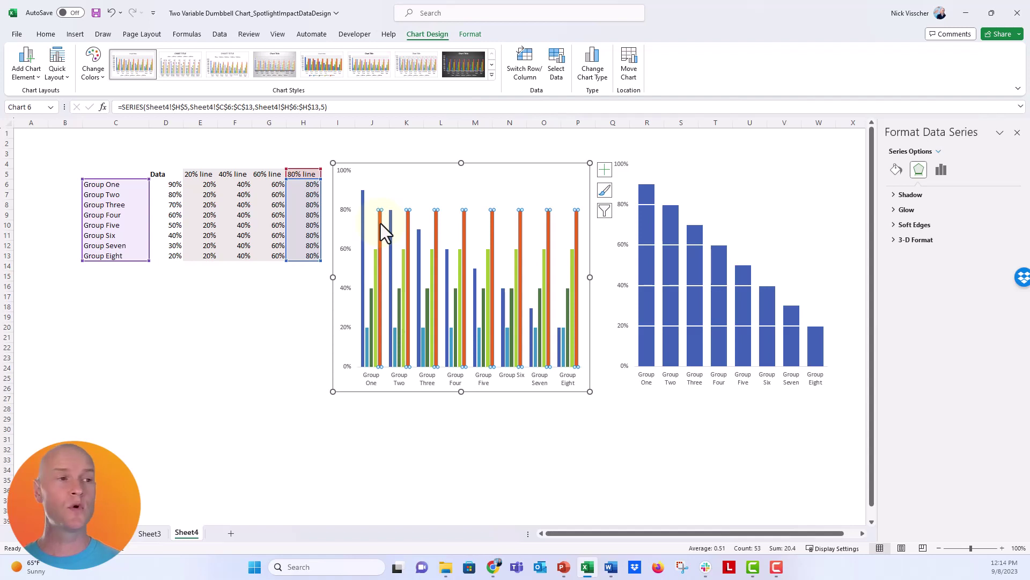
{"action": "right_click", "coordinate": [381, 223]}
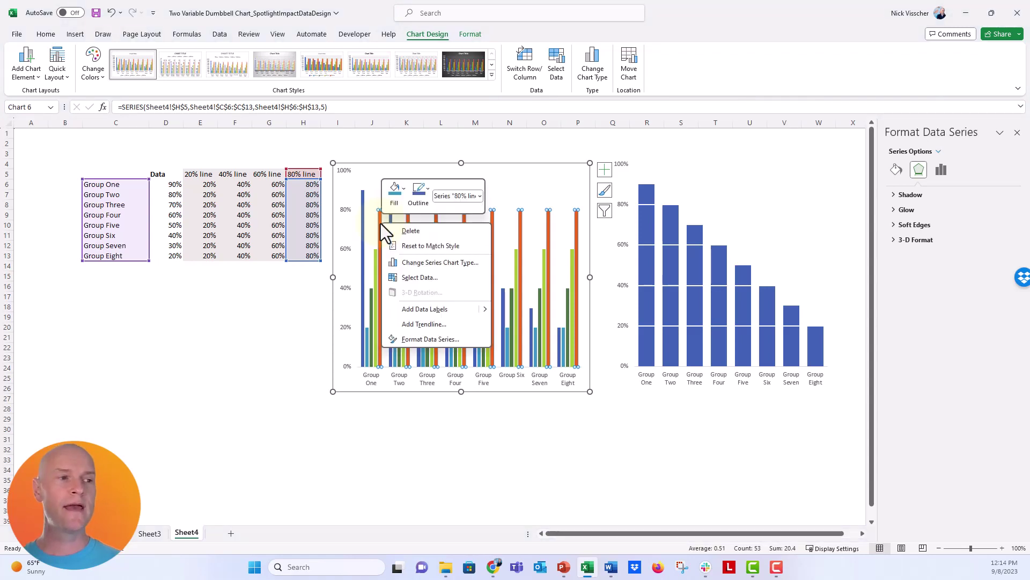
{"action": "left_click", "coordinate": [400, 324]}
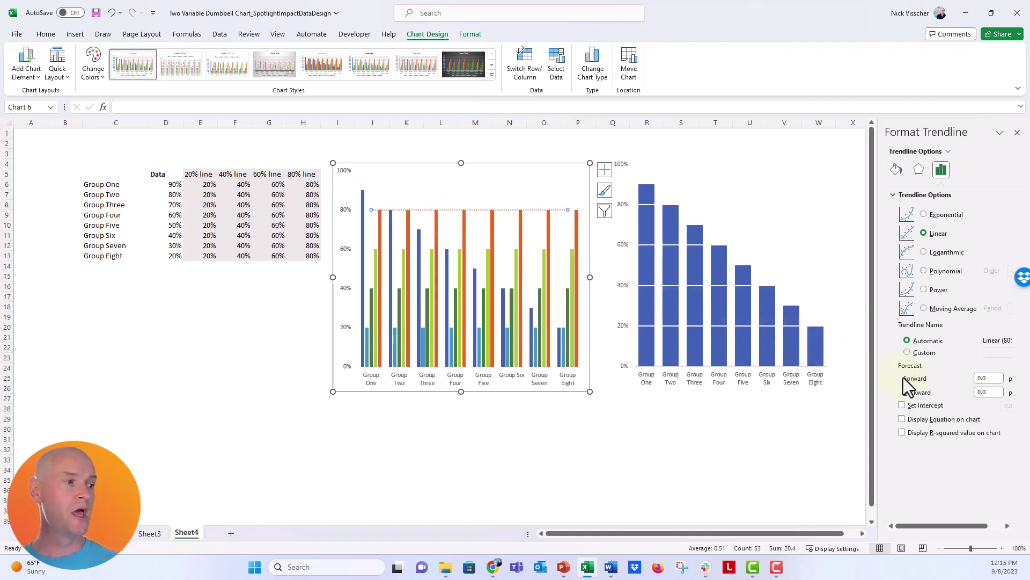
Step: Set the 80% trendline's forward and backward forecast to 0.5 periods
{"action": "left_click", "coordinate": [991, 379]}
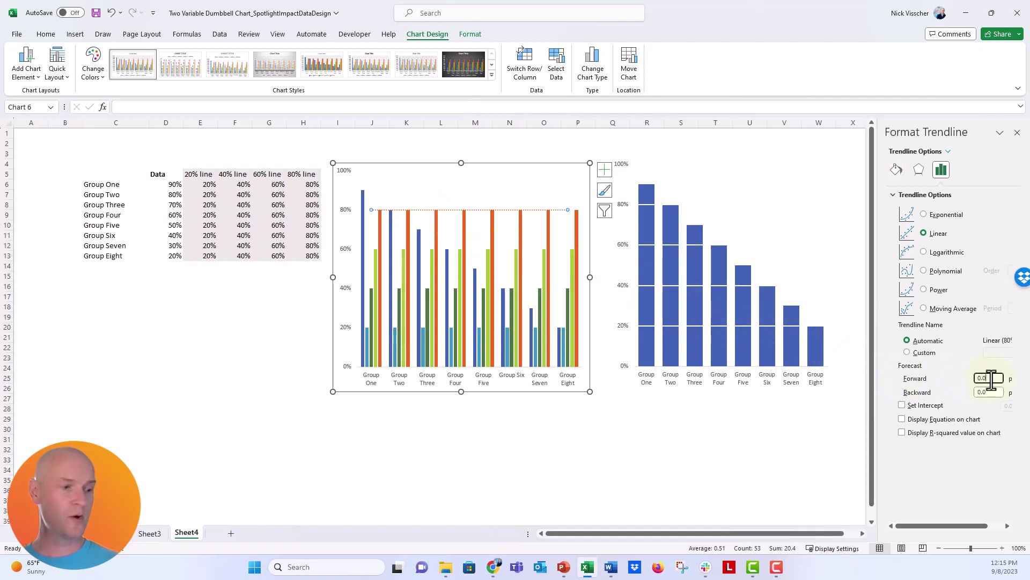
{"action": "key", "text": "BackSpace"}
{"action": "type", "text": "5"}
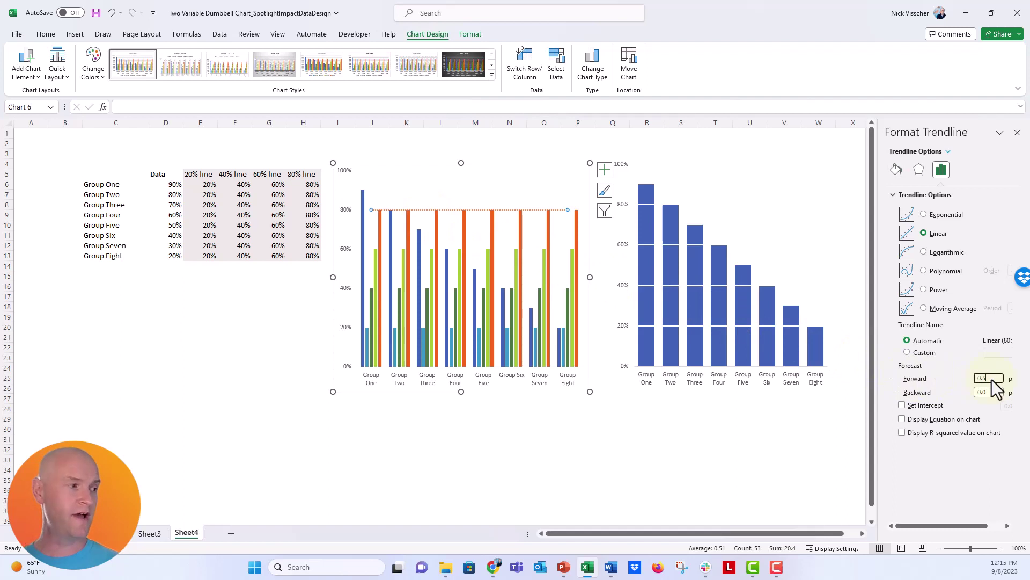
{"action": "key", "text": "Tab"}
{"action": "type", "text": ".5"}
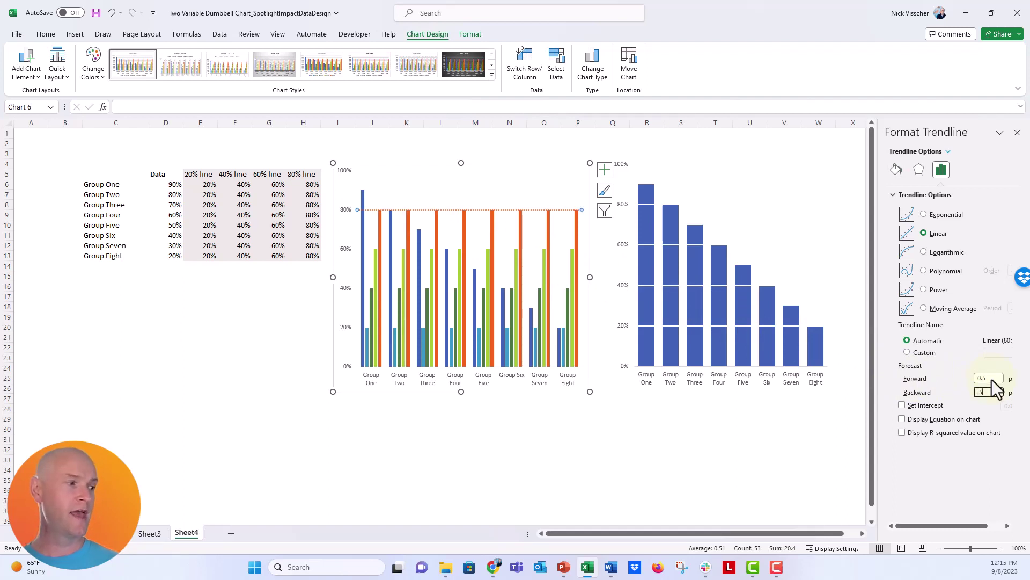
{"action": "key", "text": "Tab"}
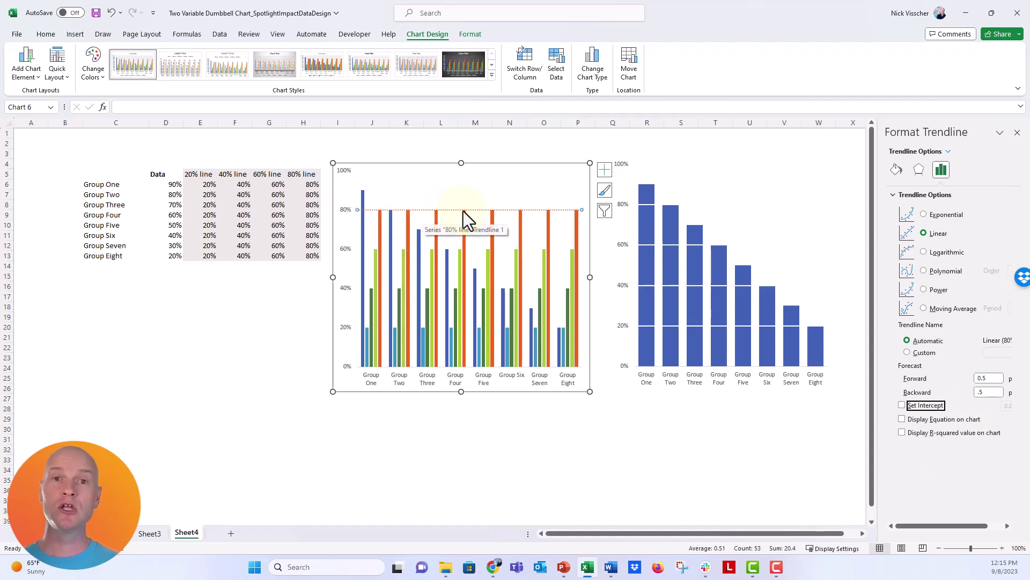
Step: Make the 80% trendline a solid white line
{"action": "left_click", "coordinate": [896, 170]}
{"action": "left_click", "coordinate": [997, 266]}
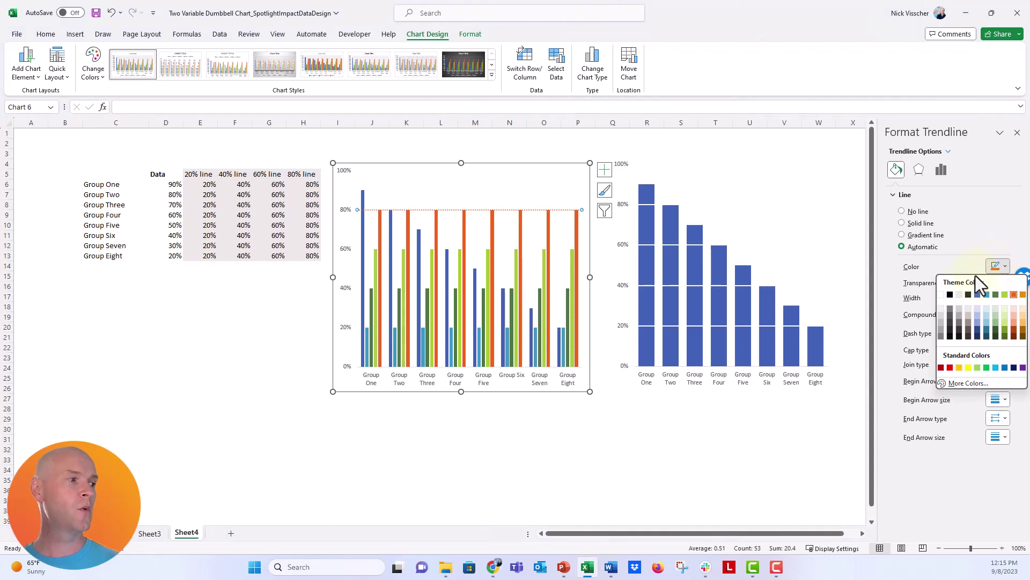
{"action": "left_click", "coordinate": [940, 296]}
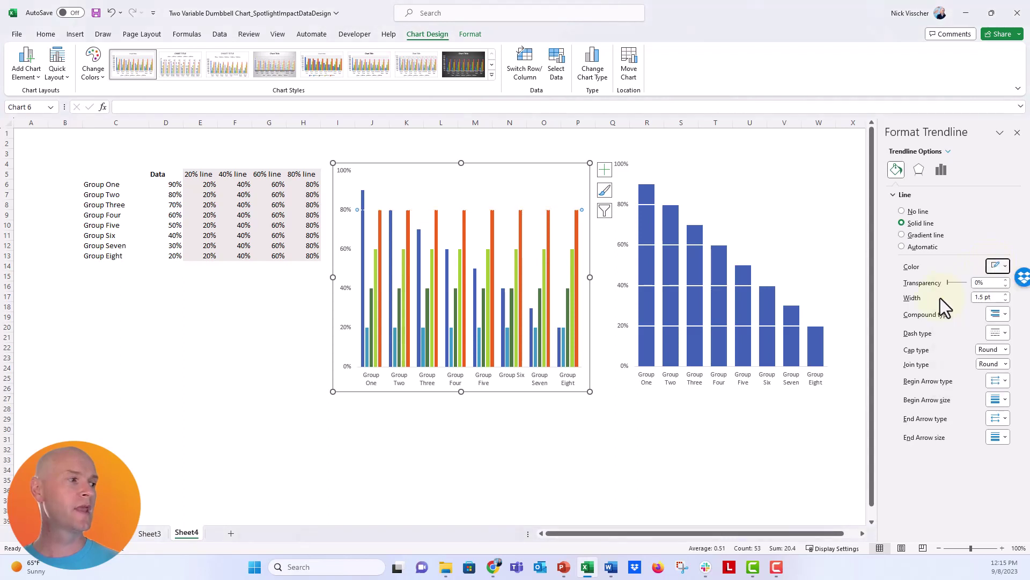
{"action": "left_click", "coordinate": [1000, 333]}
{"action": "left_click", "coordinate": [991, 349]}
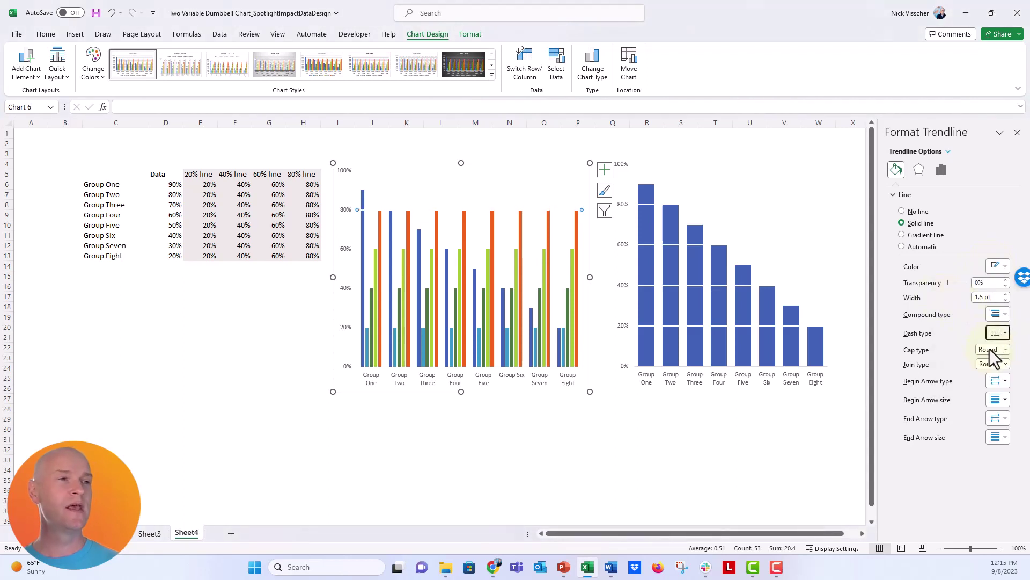
{"action": "left_click", "coordinate": [377, 263]}
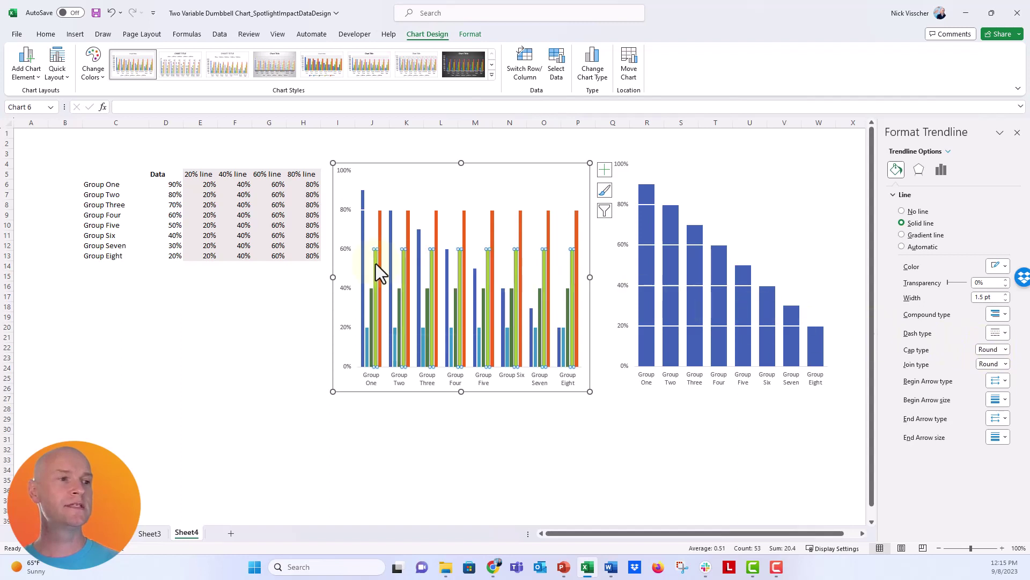
Step: Add a trendline to the 60% line series
{"action": "right_click", "coordinate": [376, 264]}
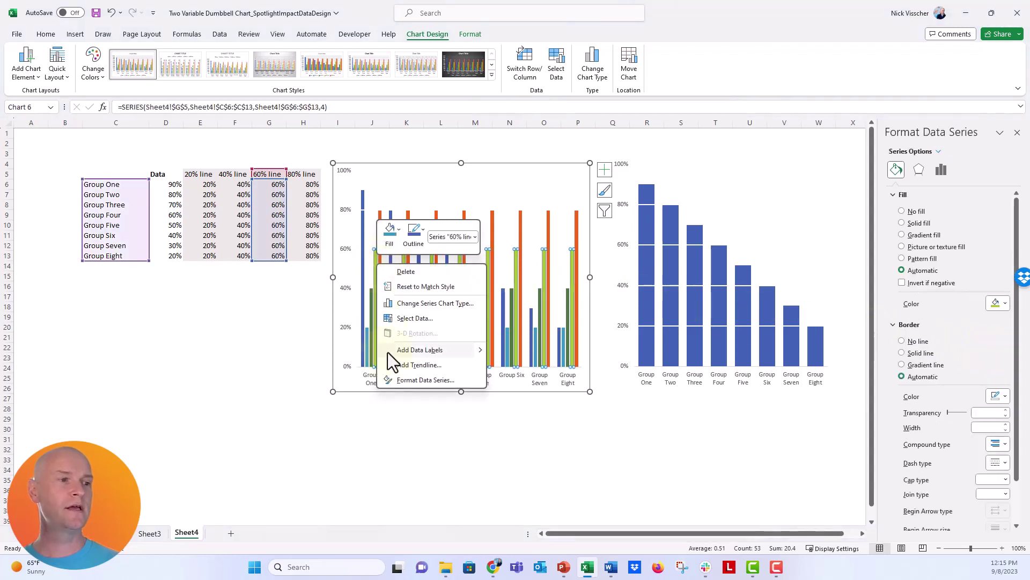
{"action": "left_click", "coordinate": [390, 365]}
{"action": "left_click", "coordinate": [392, 251]}
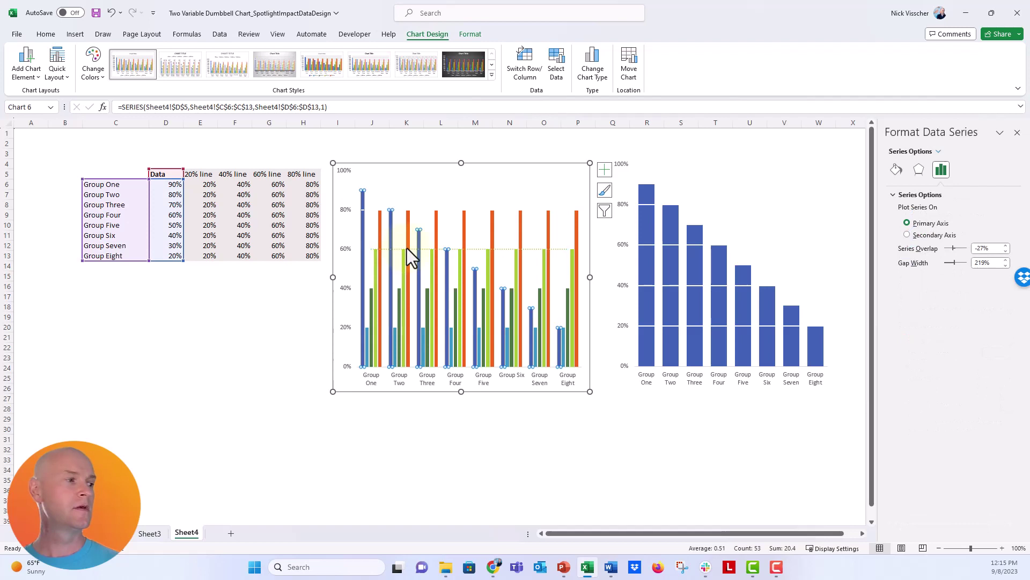
{"action": "left_click", "coordinate": [482, 249]}
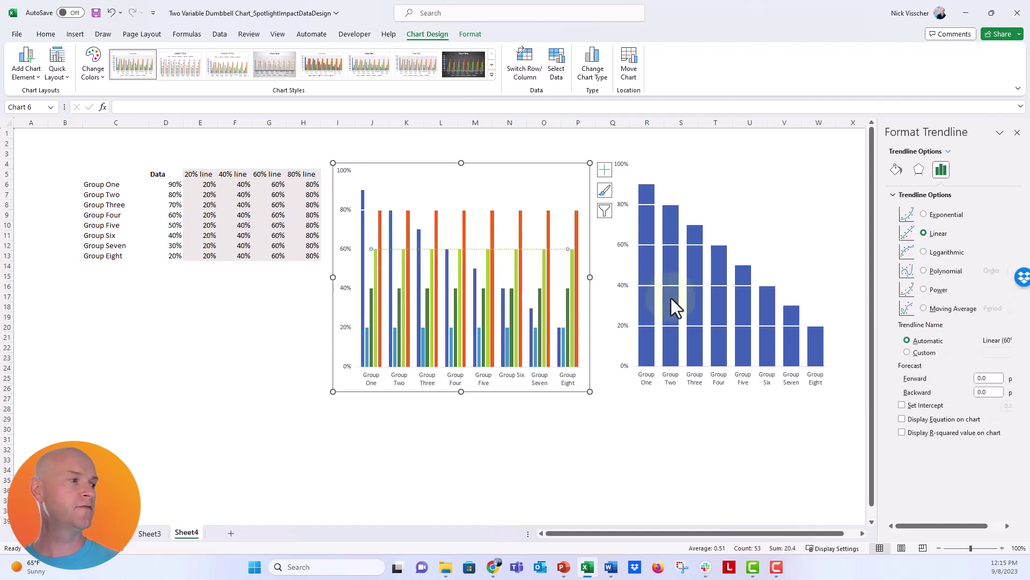
Step: Set the 60% trendline's forward and backward forecast to 0.5
{"action": "left_click", "coordinate": [989, 378]}
{"action": "key", "text": "Tab"}
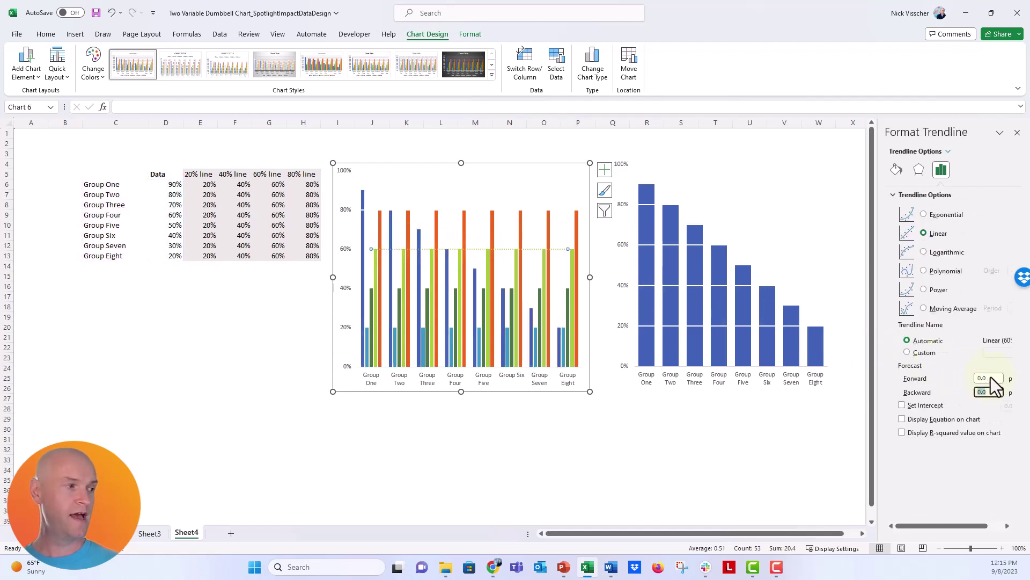
{"action": "type", "text": ".5"}
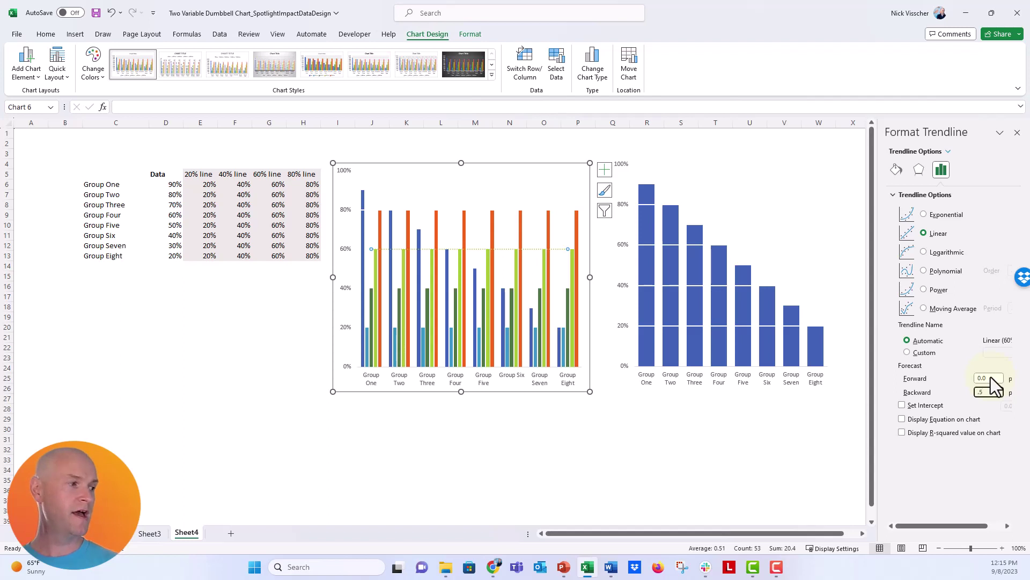
{"action": "left_click", "coordinate": [989, 378]}
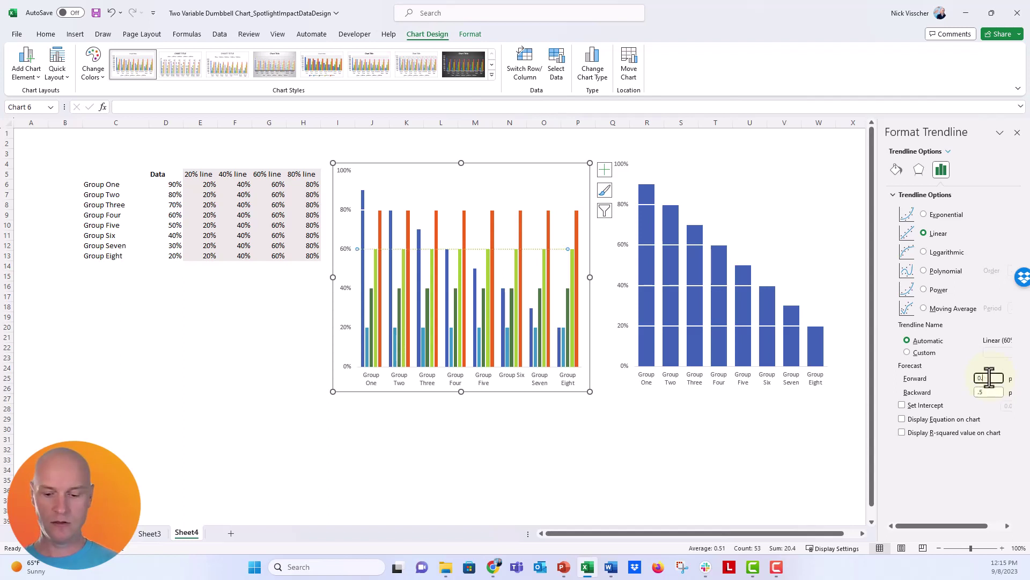
{"action": "type", "text": "5"}
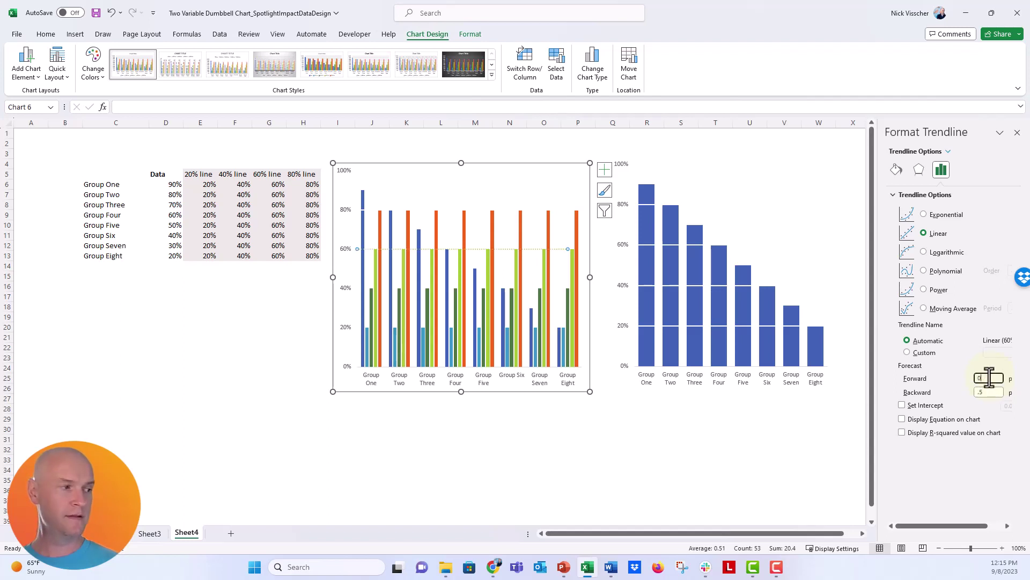
{"action": "key", "text": "Return"}
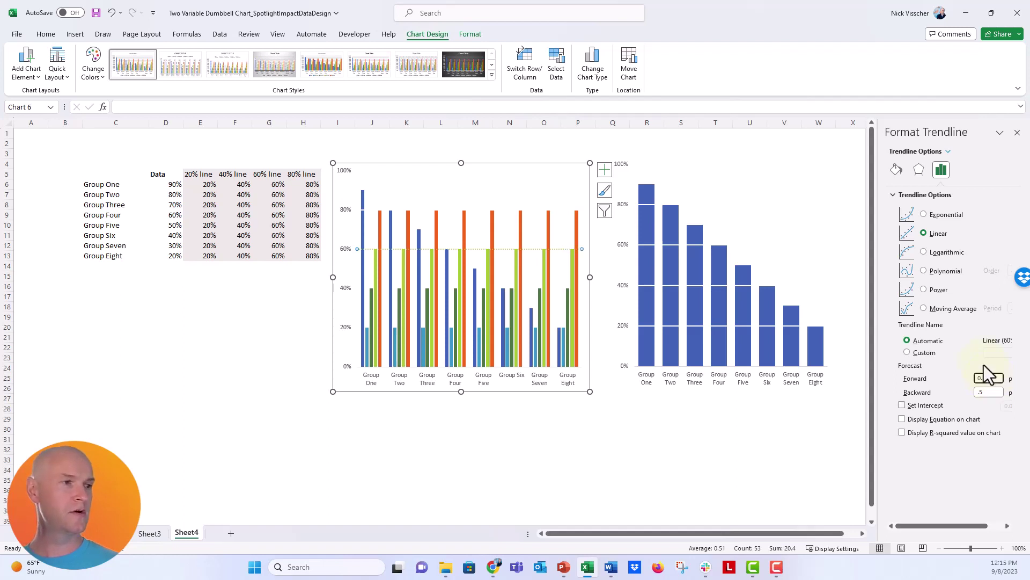
Step: Make the 60% trendline a solid white line
{"action": "left_click", "coordinate": [896, 170]}
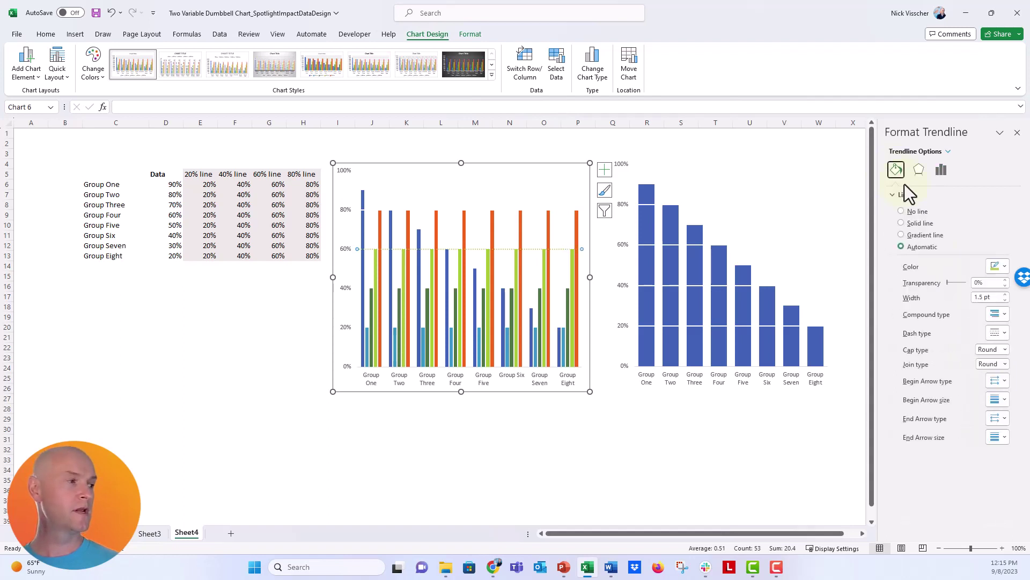
{"action": "left_click", "coordinate": [997, 266]}
{"action": "left_click", "coordinate": [943, 294]}
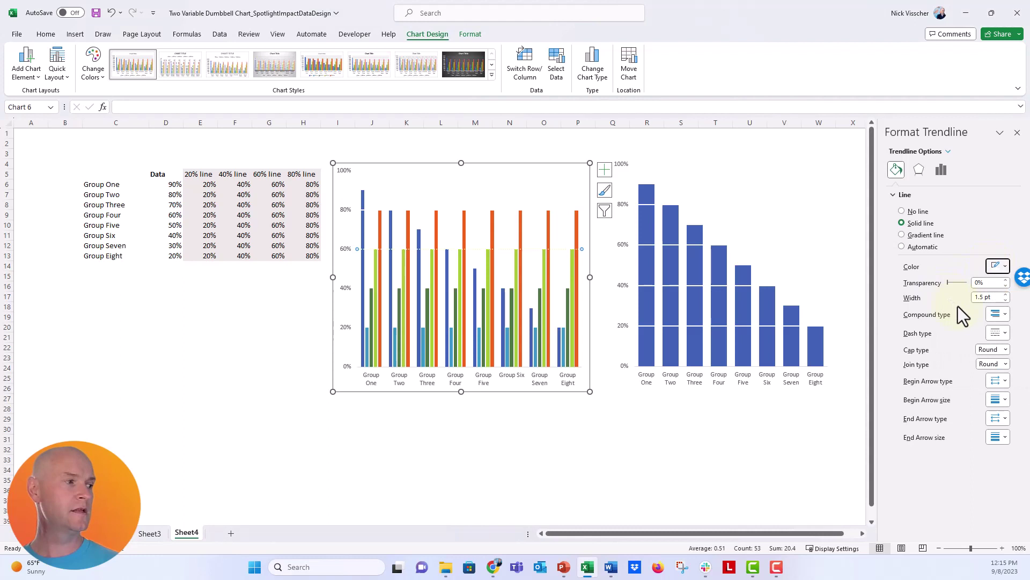
{"action": "left_click", "coordinate": [996, 333]}
{"action": "left_click", "coordinate": [988, 349]}
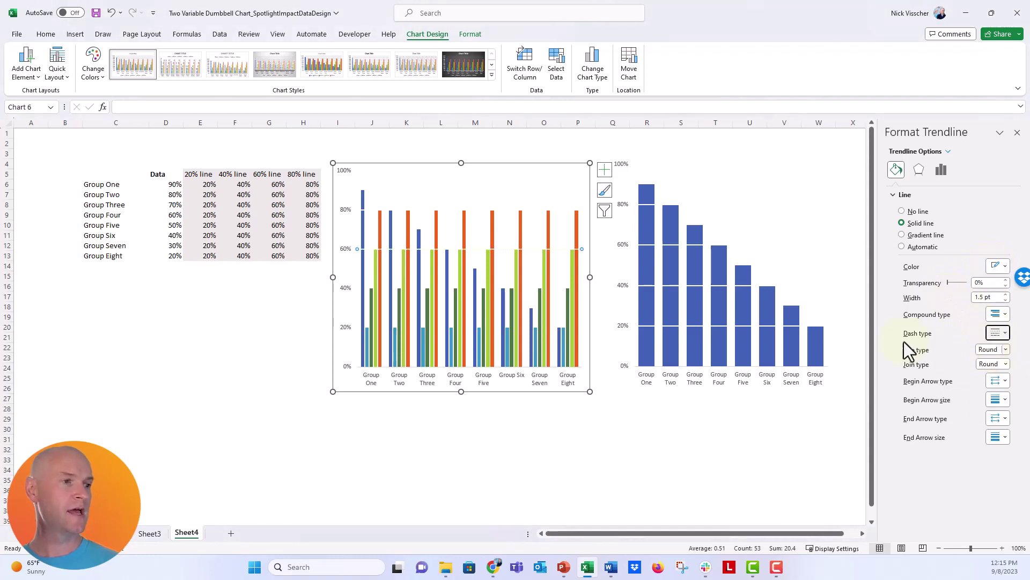
Step: Add a trendline to the 40% line series
{"action": "left_click", "coordinate": [370, 299]}
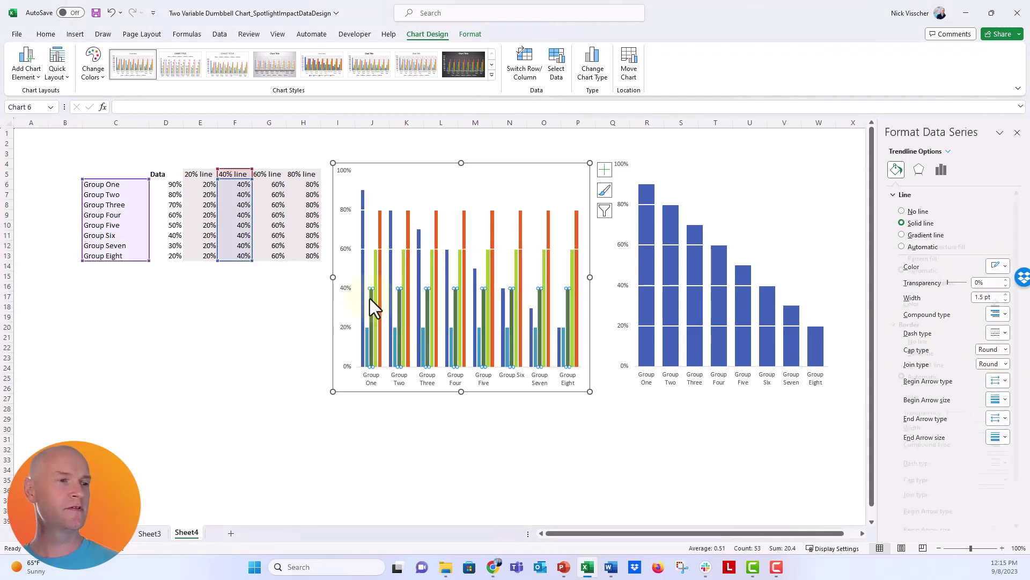
{"action": "right_click", "coordinate": [370, 299]}
{"action": "left_click", "coordinate": [390, 399]}
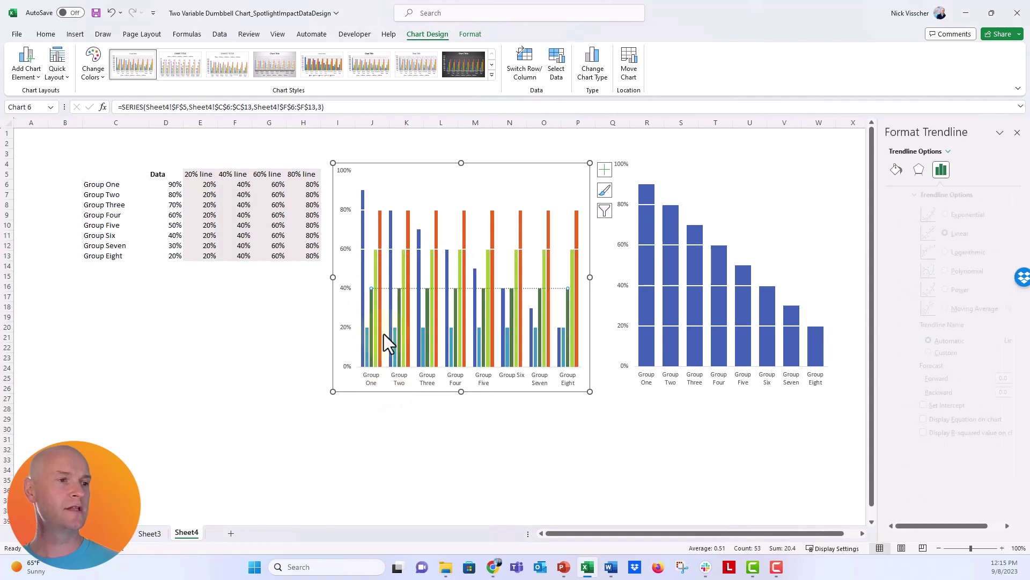
{"action": "left_click", "coordinate": [381, 286]}
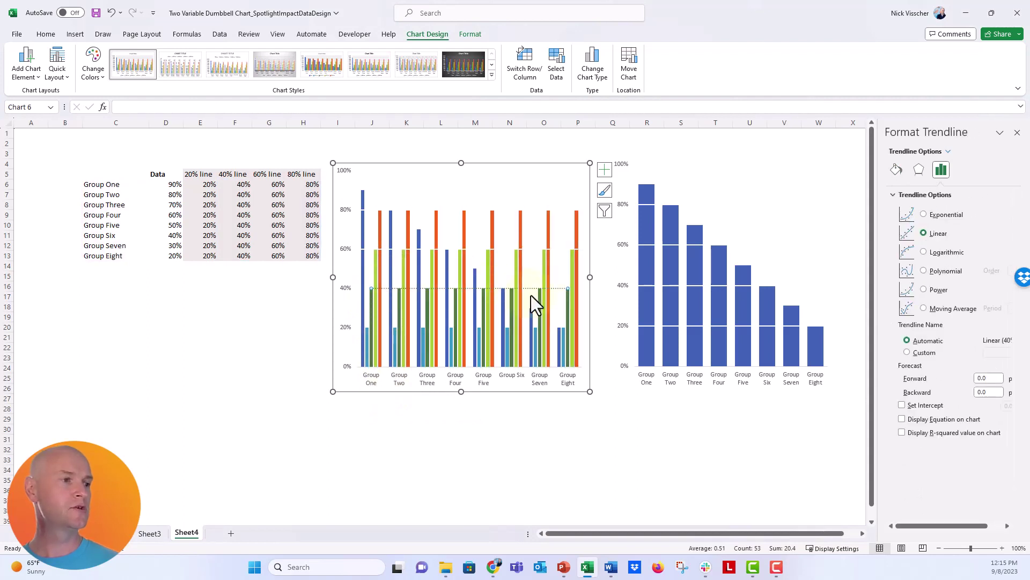
Step: Set the 40% trendline's forward and backward forecast to 0.5
{"action": "left_click", "coordinate": [989, 378]}
{"action": "type", "text": "0.5"}
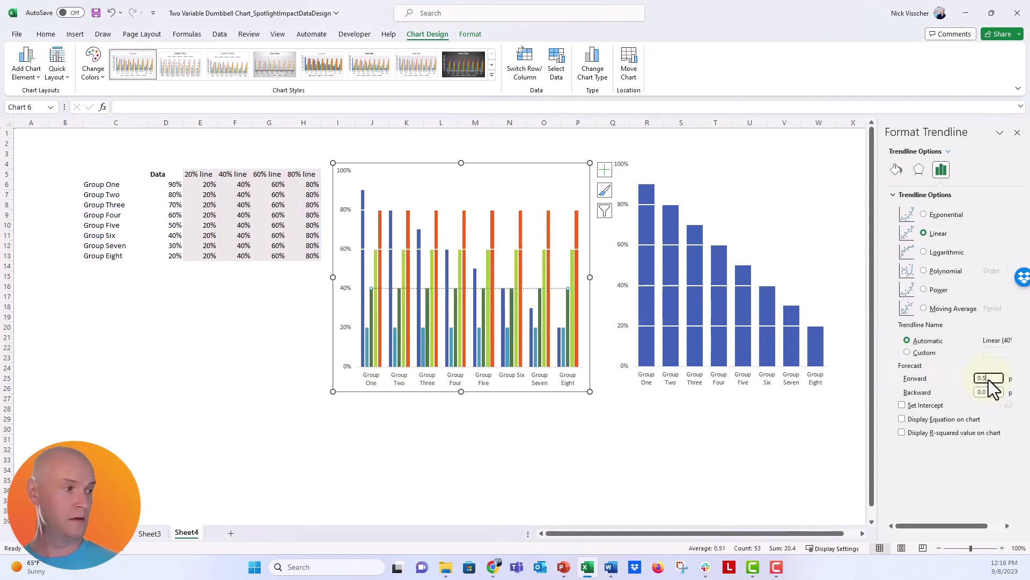
{"action": "left_click", "coordinate": [991, 392]}
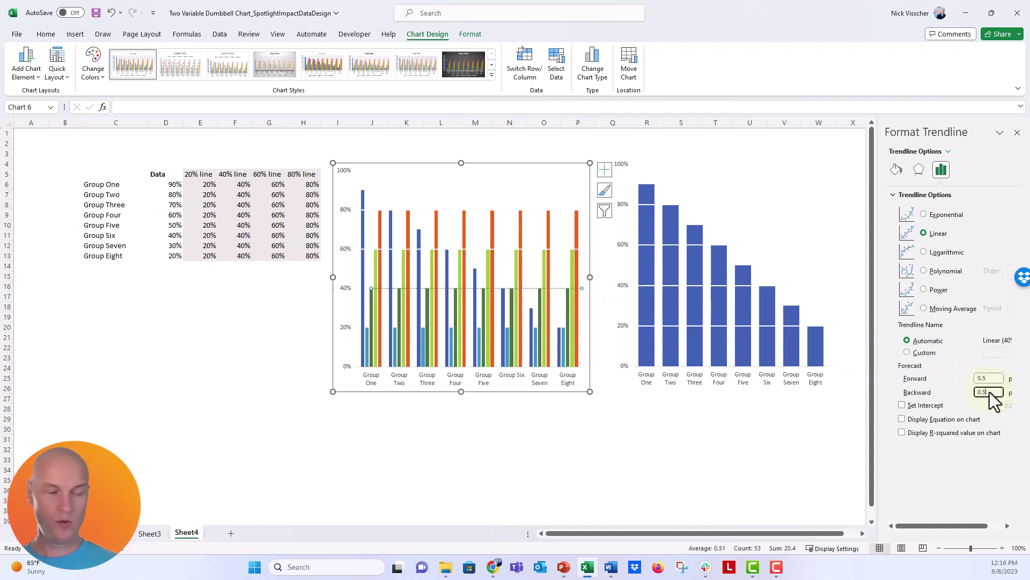
{"action": "left_click", "coordinate": [896, 170]}
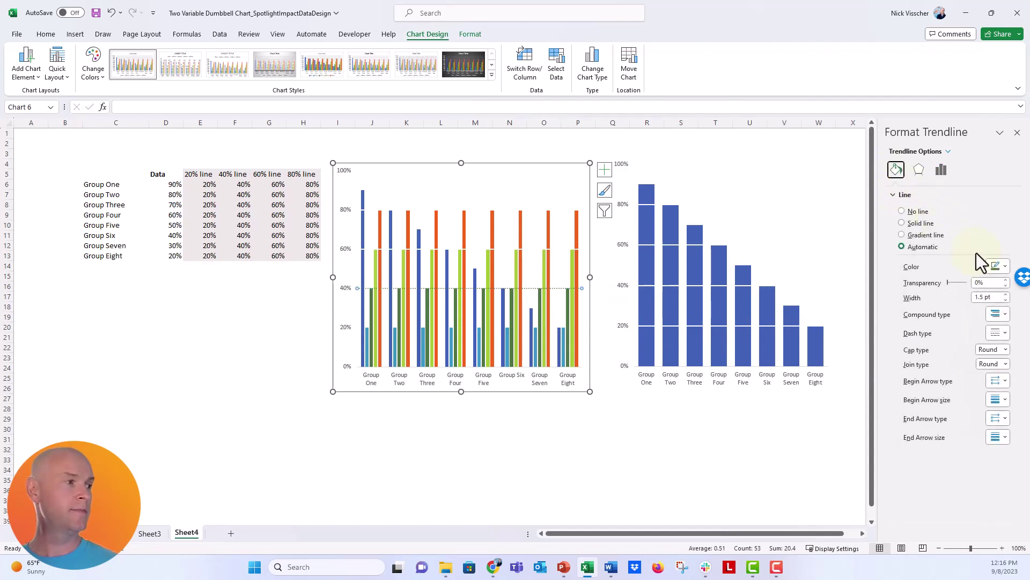
Step: Make the 40% trendline a solid white line
{"action": "left_click", "coordinate": [997, 267]}
{"action": "left_click", "coordinate": [940, 295]}
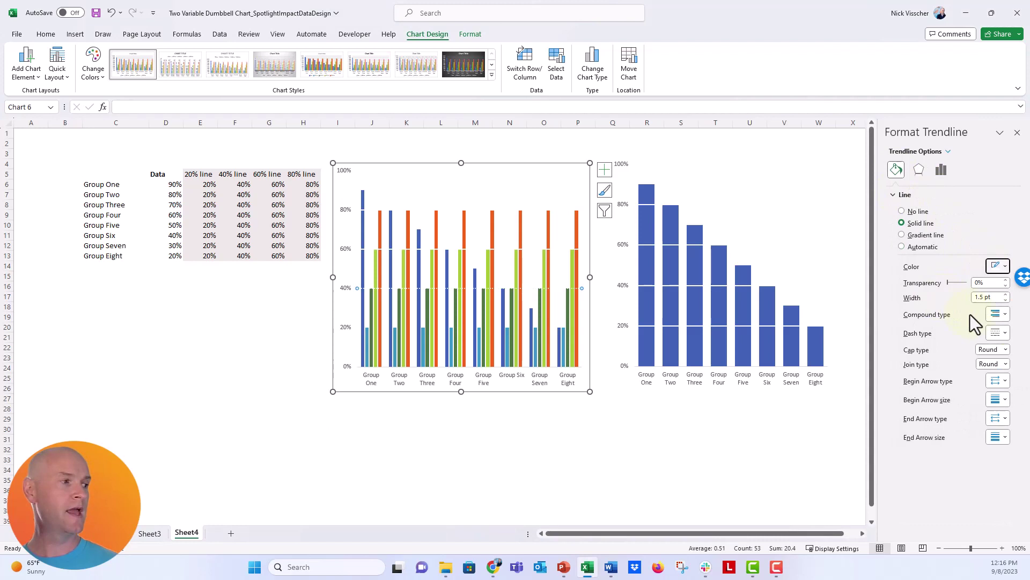
{"action": "left_click", "coordinate": [998, 333]}
{"action": "left_click", "coordinate": [985, 346]}
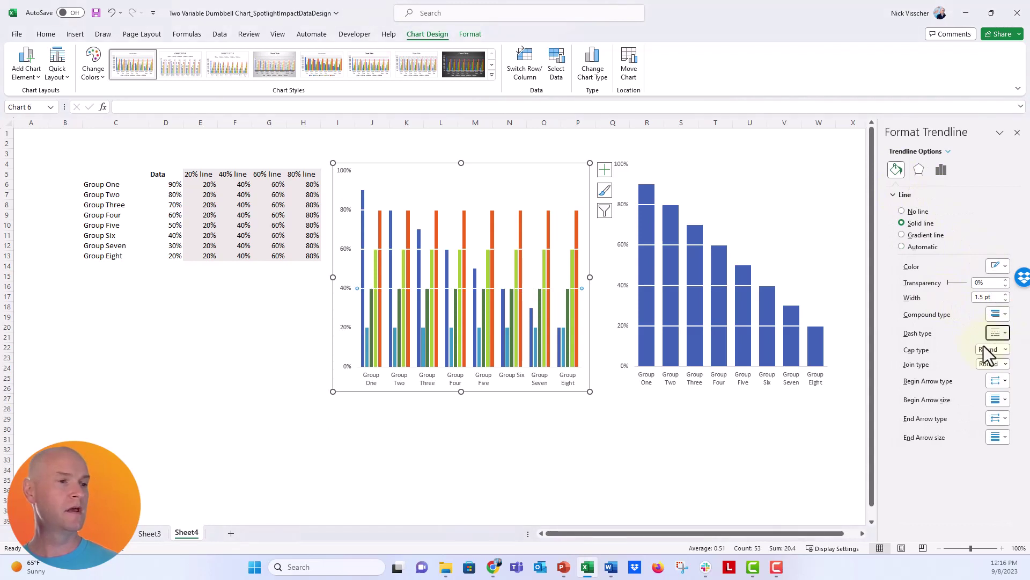
Step: Remove the data labels accidentally added to the 20% line series
{"action": "left_click", "coordinate": [368, 344]}
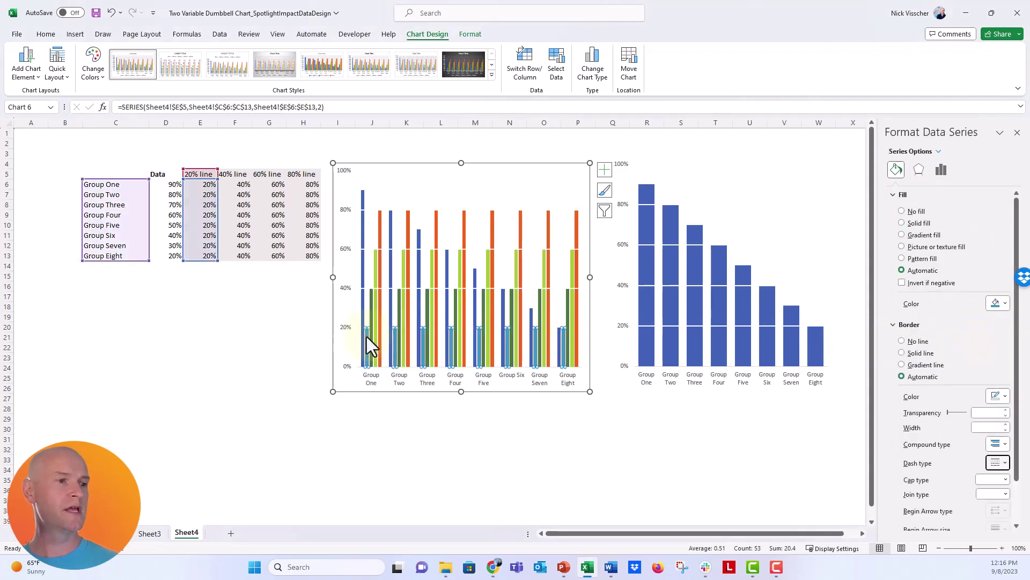
{"action": "right_click", "coordinate": [368, 344]}
{"action": "left_click", "coordinate": [384, 421]}
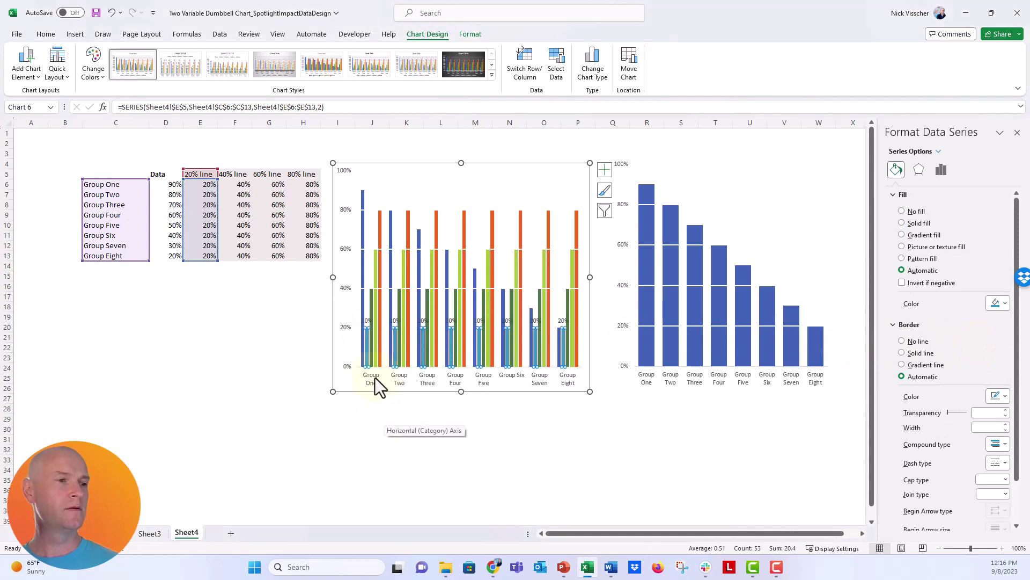
{"action": "left_click", "coordinate": [362, 320]}
{"action": "key", "text": "Delete"}
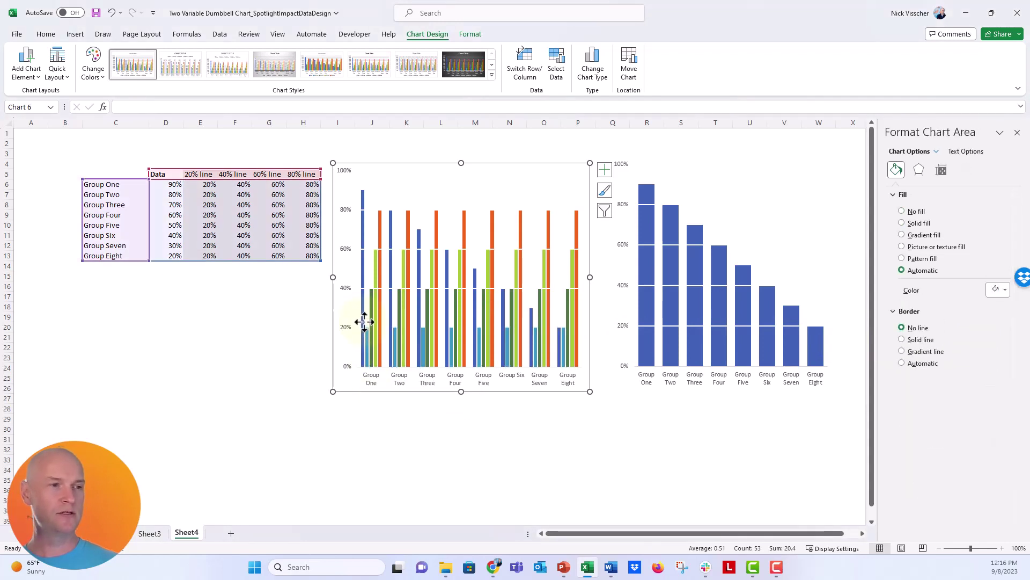
Step: Add a trendline to the 20% line series with a 0.5 forward forecast
{"action": "left_click", "coordinate": [367, 333]}
{"action": "right_click", "coordinate": [367, 333]}
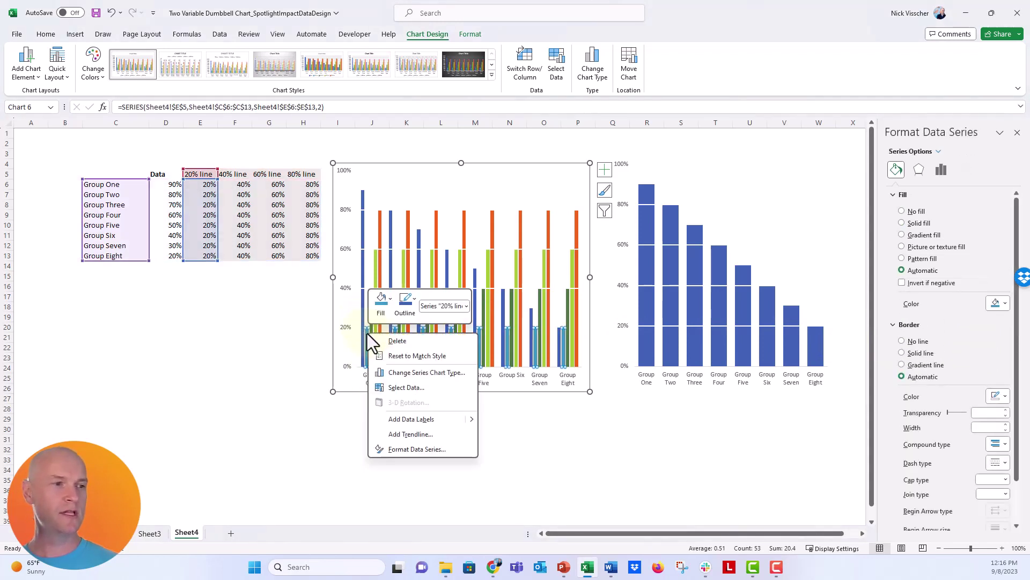
{"action": "left_click", "coordinate": [394, 434]}
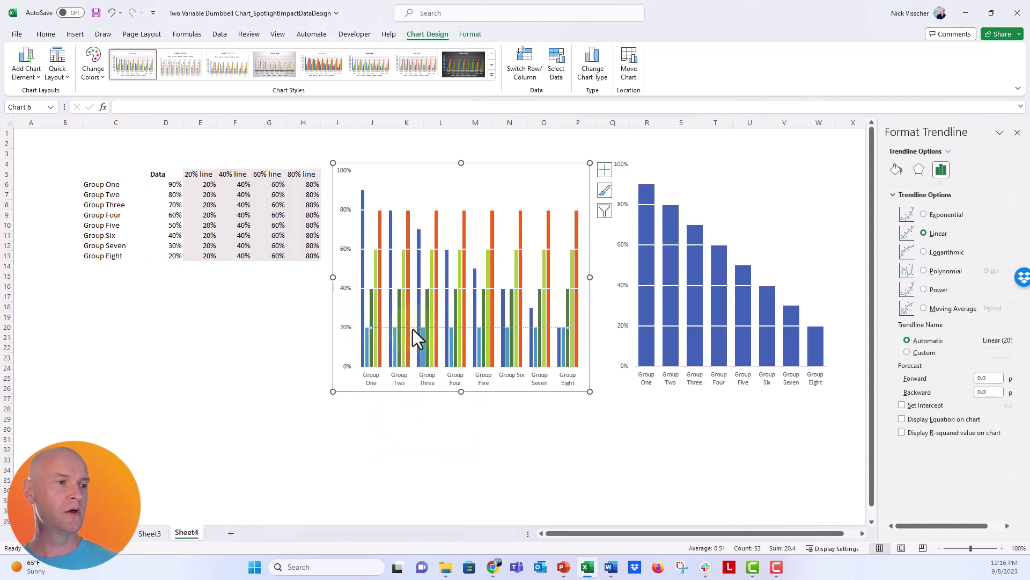
{"action": "left_click", "coordinate": [989, 378]}
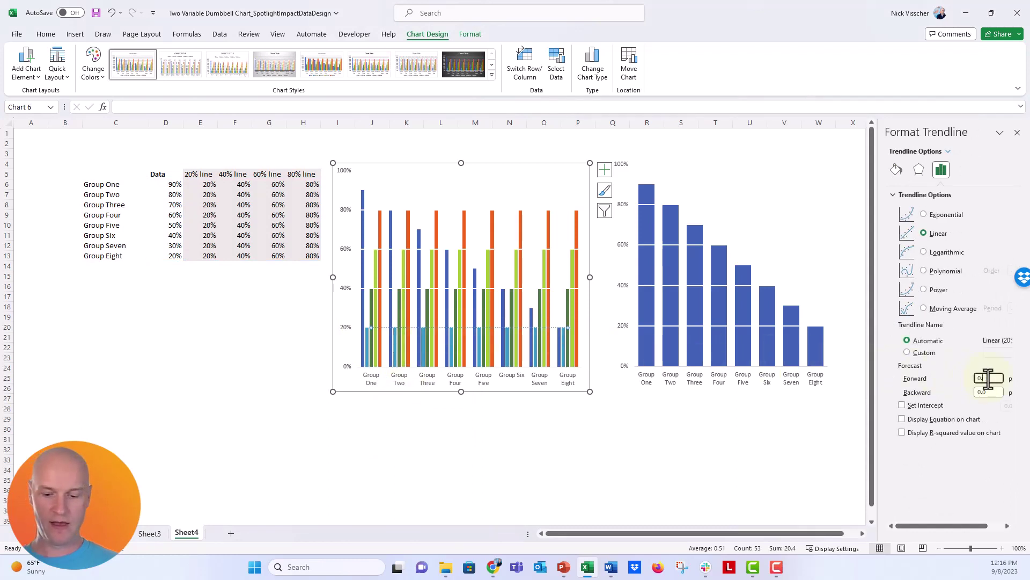
{"action": "type", "text": "5"}
{"action": "key", "text": "Tab"}
{"action": "key", "text": "BackSpace"}
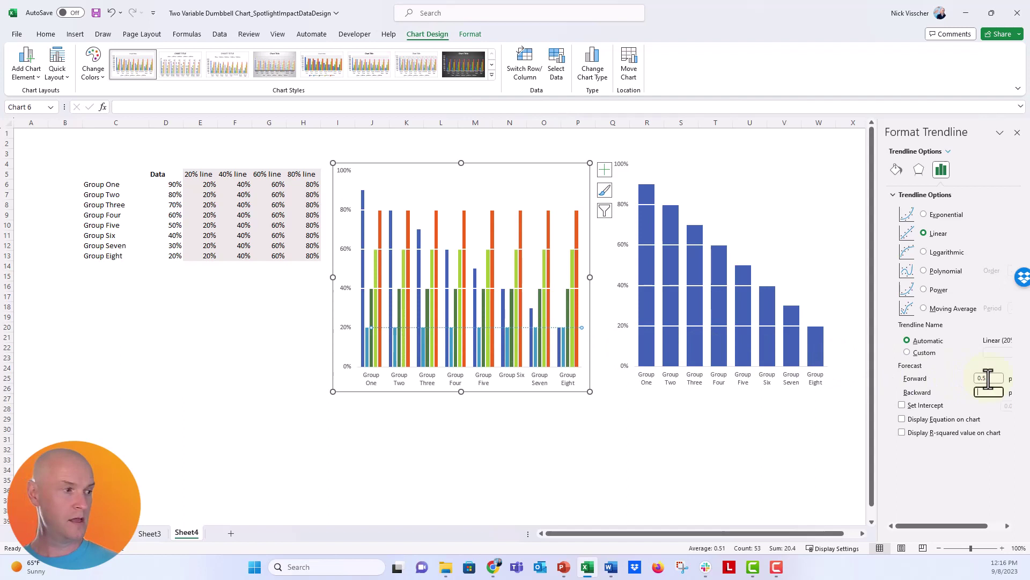
Step: Make the 20% trendline a solid white line and deselect the chart to view it
{"action": "left_click", "coordinate": [896, 170]}
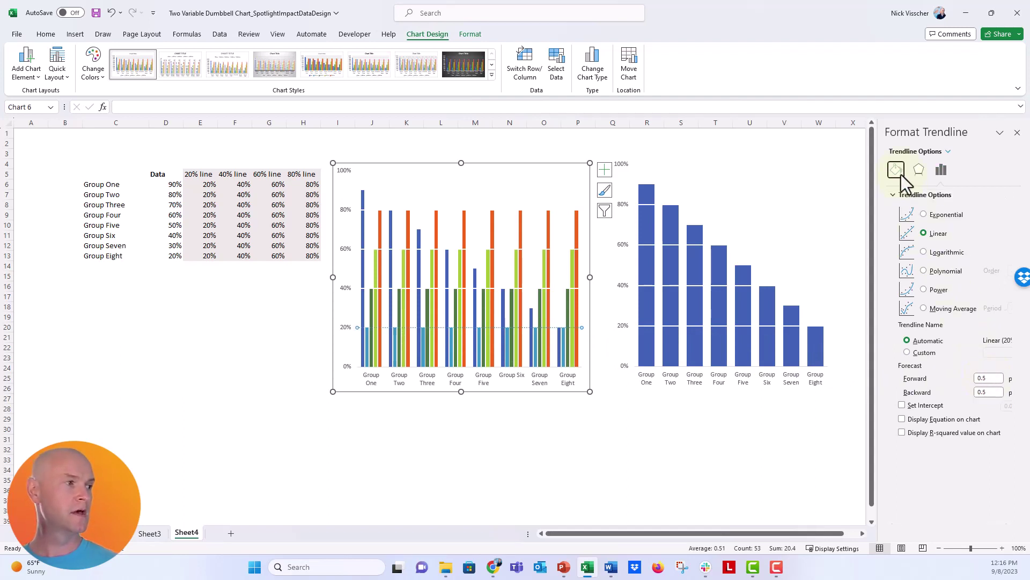
{"action": "left_click", "coordinate": [921, 223]}
{"action": "left_click", "coordinate": [998, 266]}
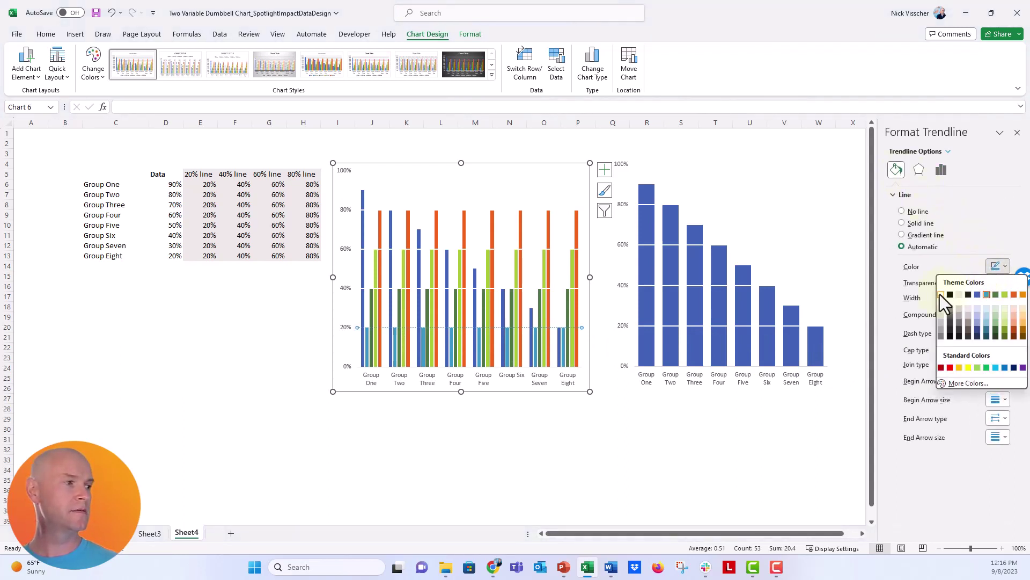
{"action": "key", "text": "Escape"}
{"action": "left_click", "coordinate": [990, 338]}
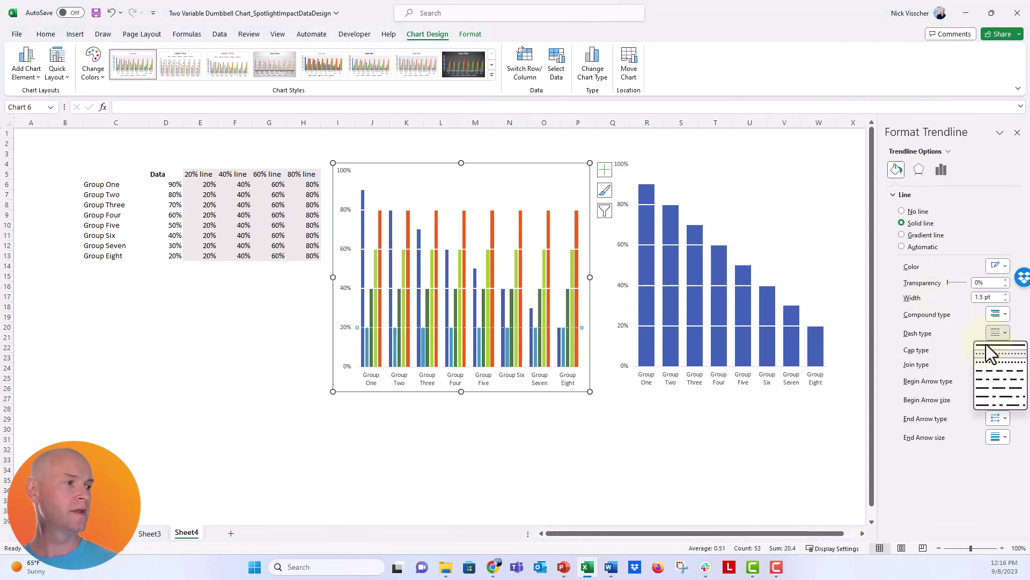
{"action": "left_click", "coordinate": [984, 349]}
{"action": "left_click", "coordinate": [420, 418]}
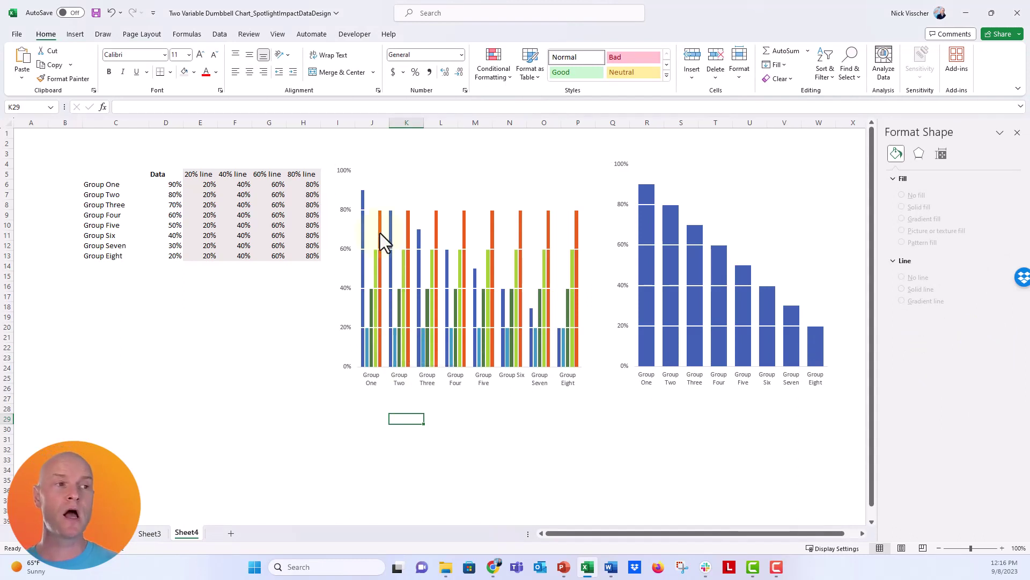
Step: Set No fill on the 80%, 60%, 40% and 20% line series, one after another
{"action": "mouse_move", "coordinate": [380, 233]}
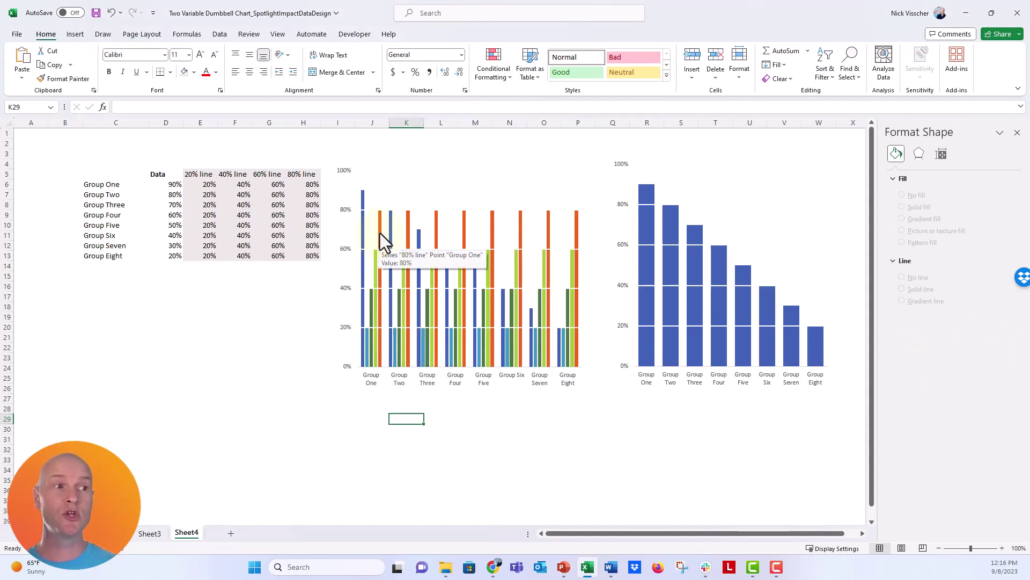
{"action": "left_click", "coordinate": [380, 233]}
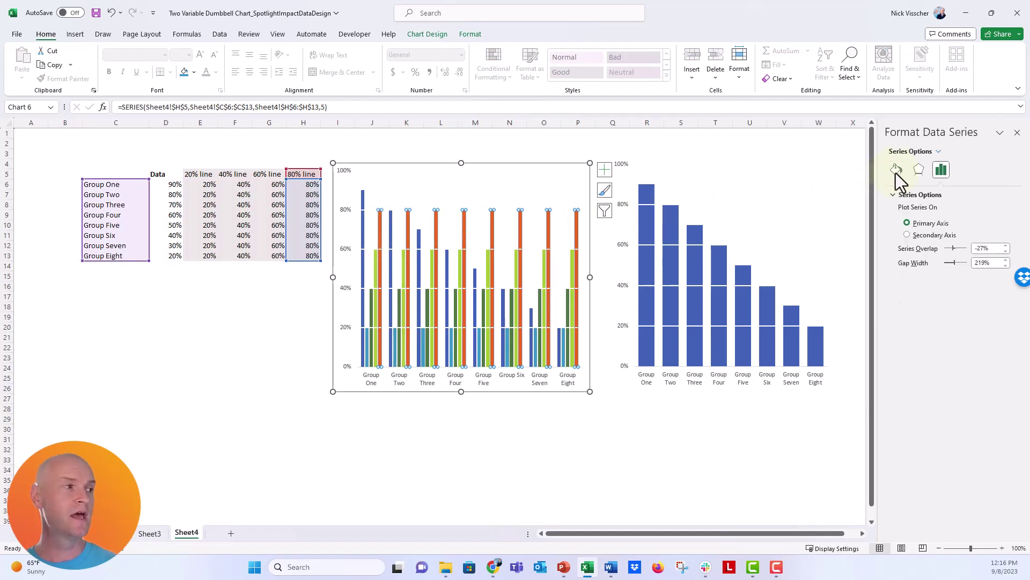
{"action": "left_click", "coordinate": [896, 171]}
{"action": "left_click", "coordinate": [907, 211]}
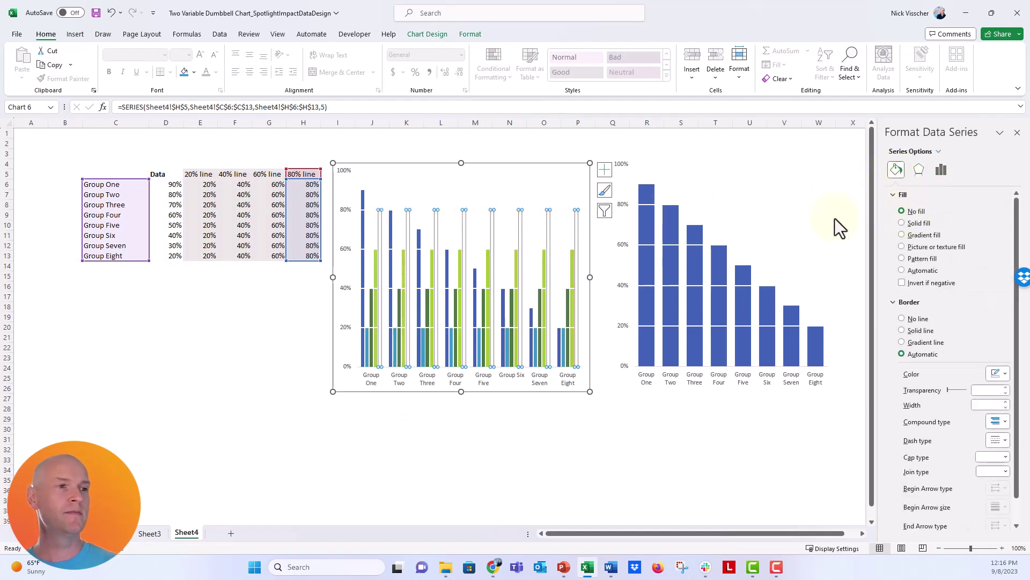
{"action": "left_click", "coordinate": [376, 262]}
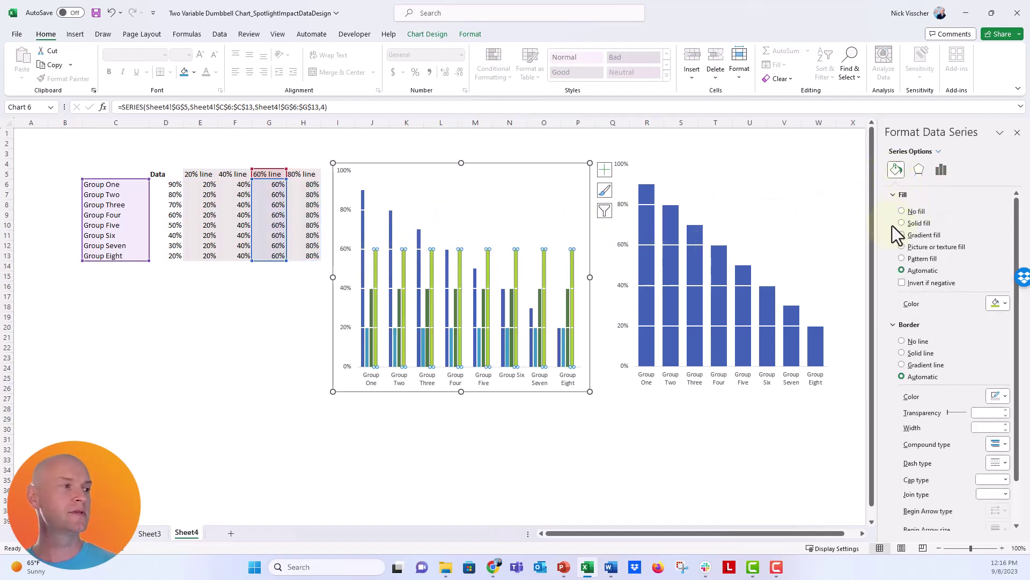
{"action": "left_click", "coordinate": [908, 223]}
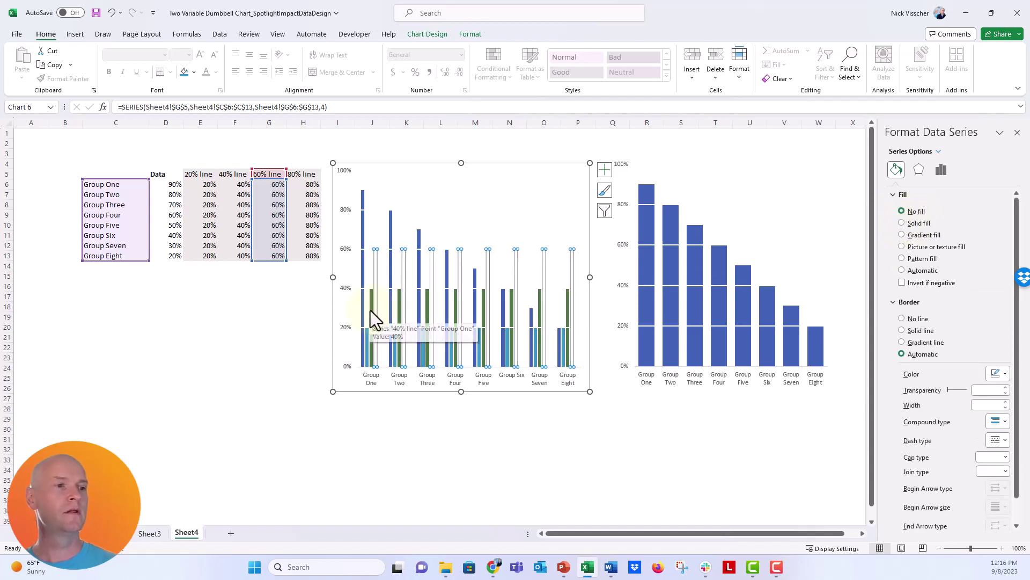
{"action": "left_click", "coordinate": [400, 304]}
{"action": "left_click", "coordinate": [910, 213]}
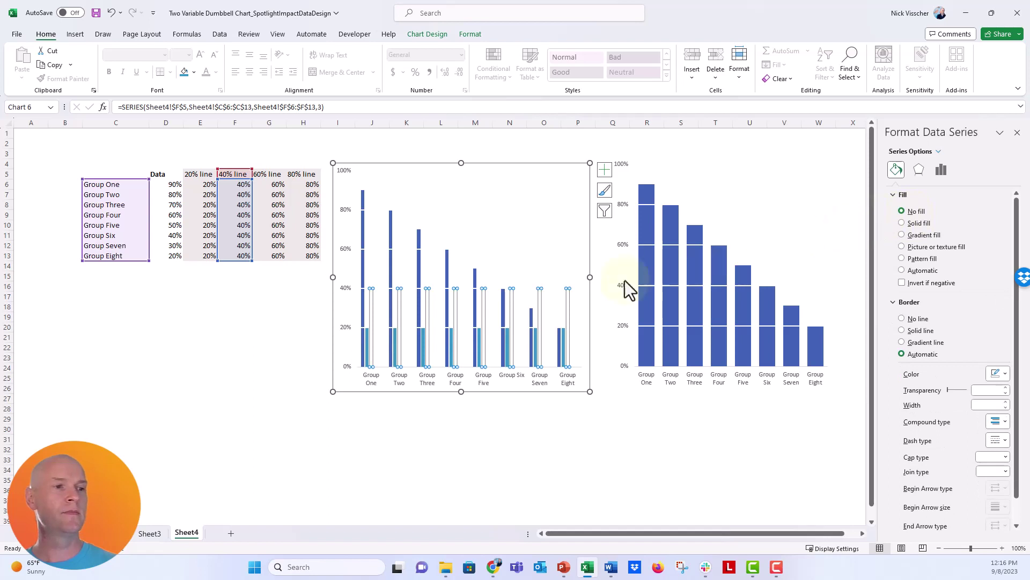
{"action": "left_click", "coordinate": [367, 340]}
{"action": "left_click", "coordinate": [908, 213]}
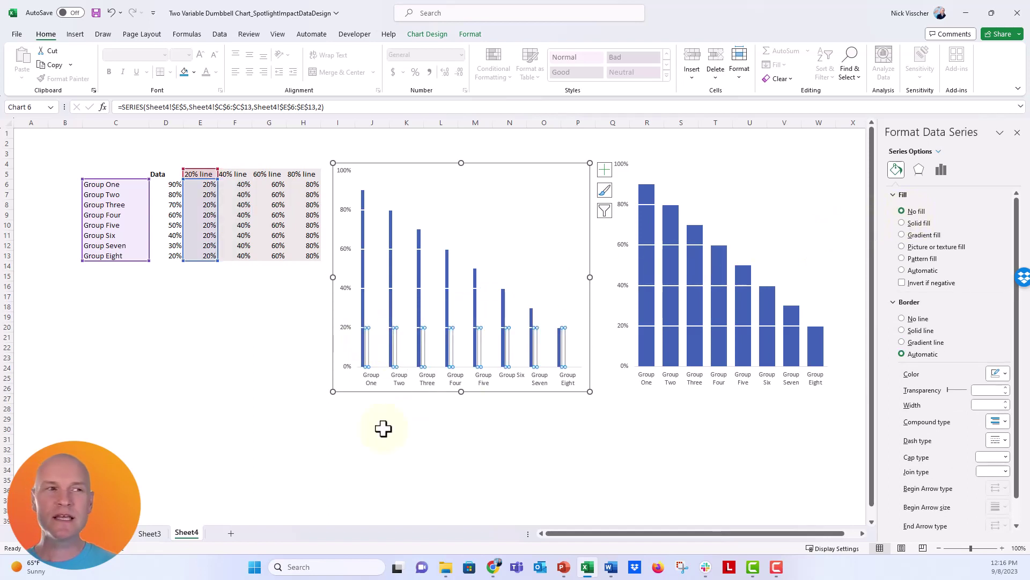
Step: Give the blue Data series a 50% gap width
{"action": "left_click", "coordinate": [361, 200]}
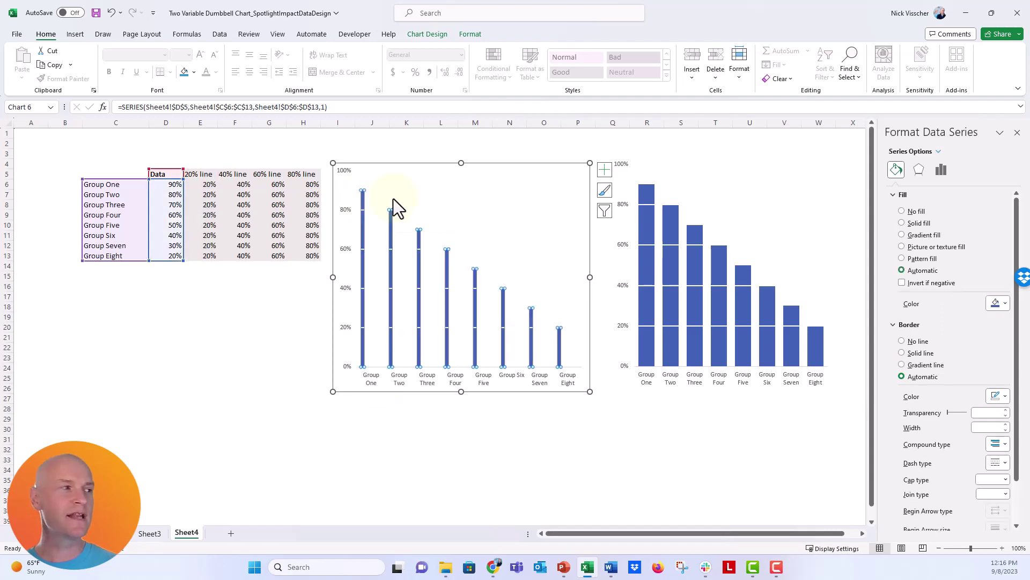
{"action": "left_click", "coordinate": [941, 170]}
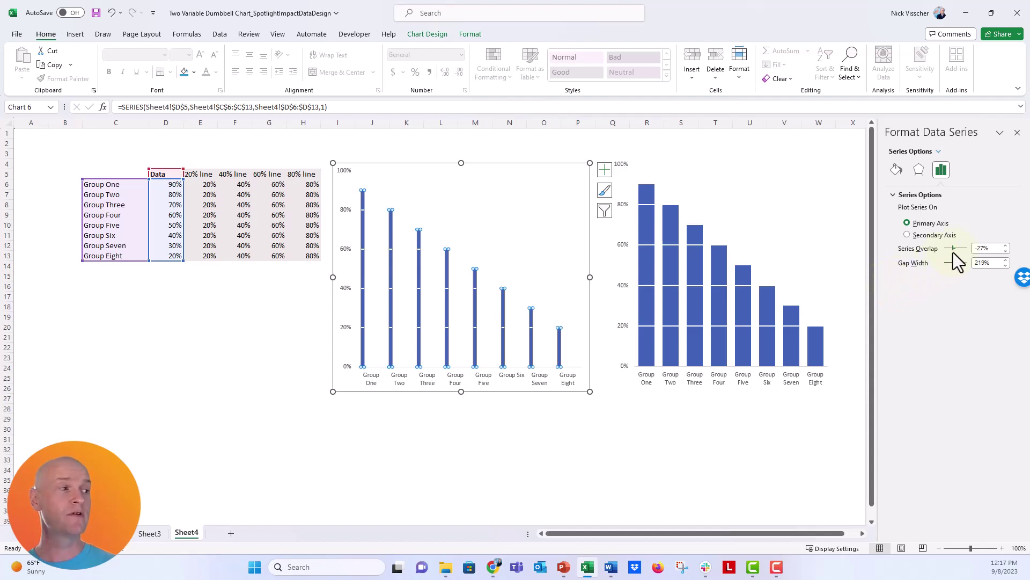
{"action": "left_click", "coordinate": [990, 262]}
{"action": "type", "text": "50"}
{"action": "key", "text": "Return"}
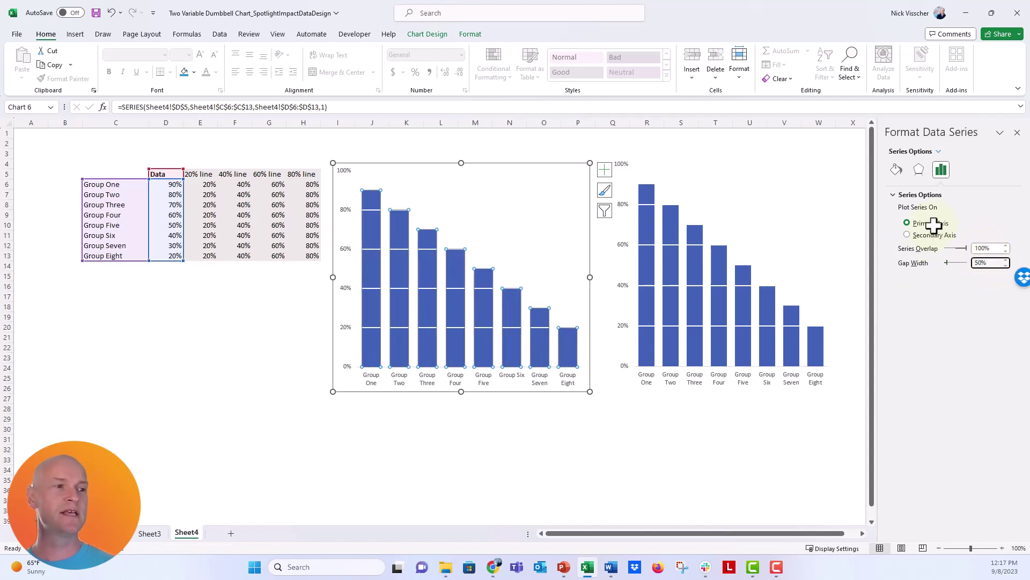
Step: Move the example column chart below the data table
{"action": "left_click", "coordinate": [290, 408]}
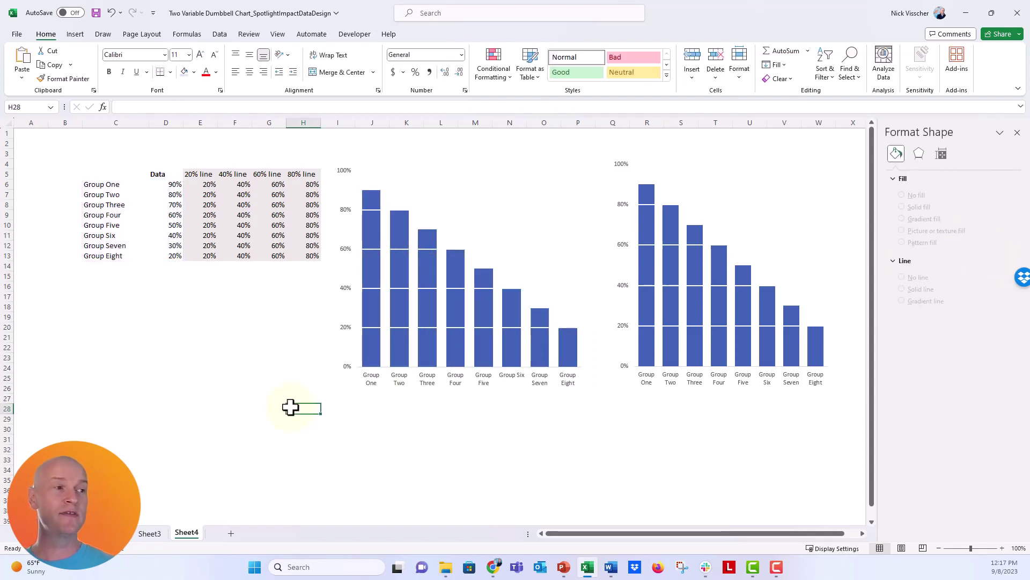
{"action": "left_click", "coordinate": [639, 231]}
{"action": "left_click_drag", "start_coordinate": [624, 156], "coordinate": [76, 390]}
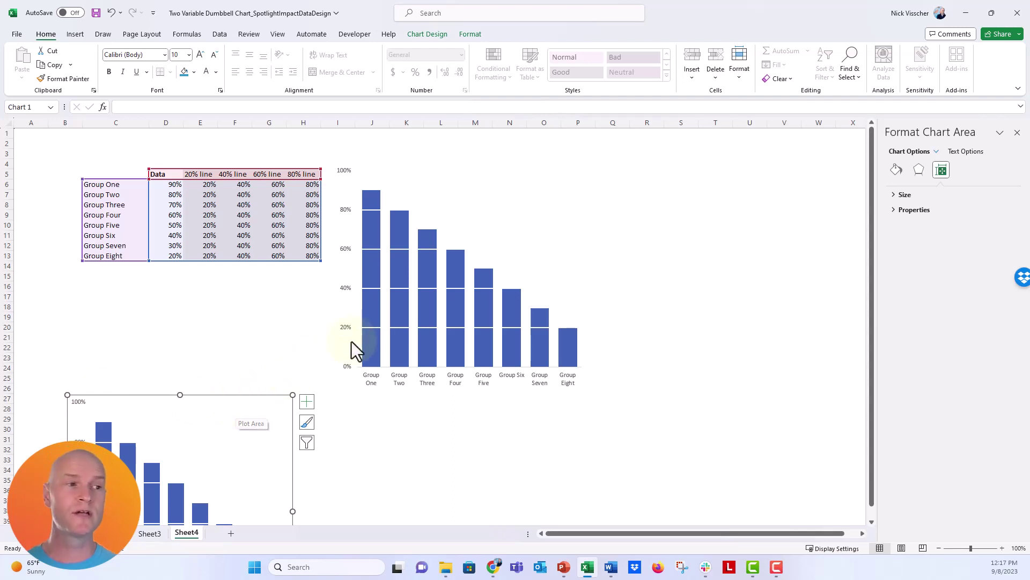
Step: Copy the trendline column chart and paste the copy at cell Q5
{"action": "left_click", "coordinate": [356, 327]}
{"action": "left_click", "coordinate": [358, 162]}
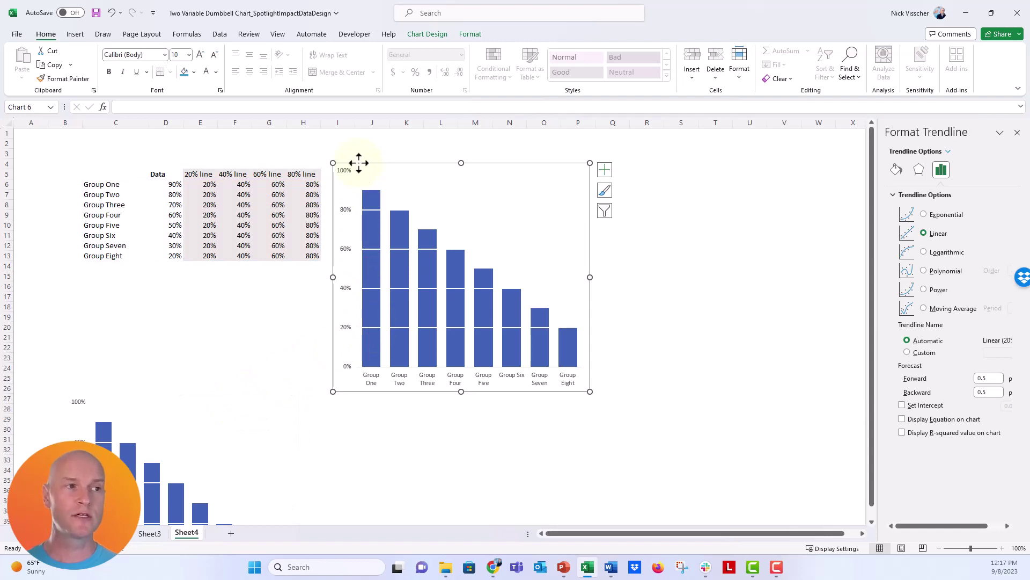
{"action": "key", "text": "ctrl+c"}
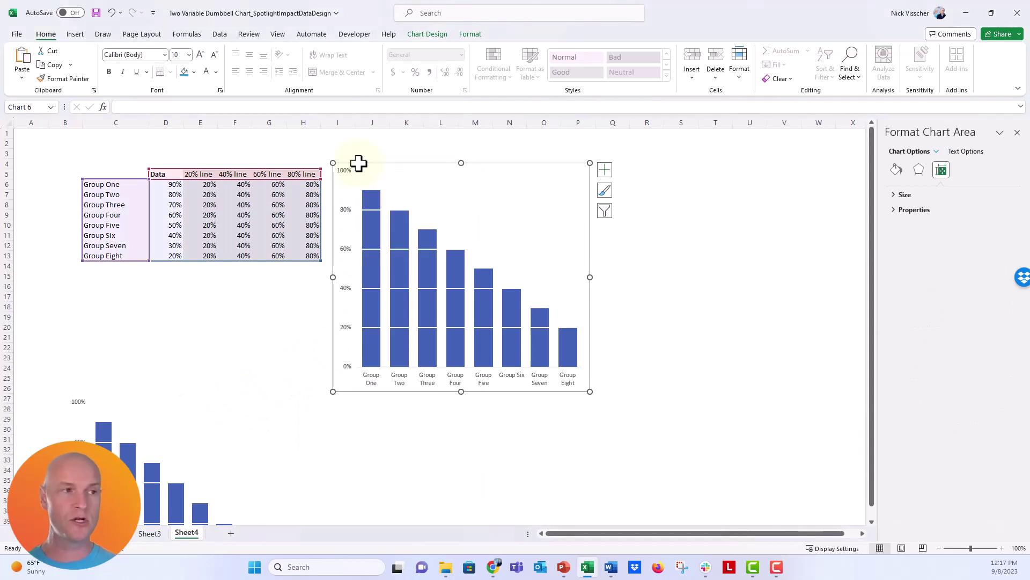
{"action": "left_click", "coordinate": [617, 171]}
{"action": "key", "text": "ctrl+v"}
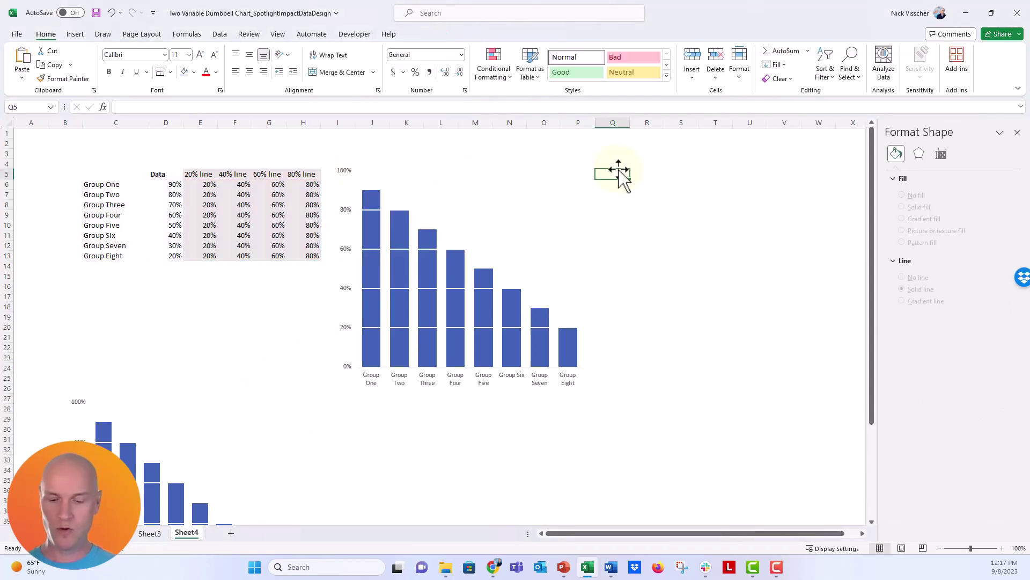
{"action": "left_click_drag", "start_coordinate": [621, 169], "coordinate": [622, 159]}
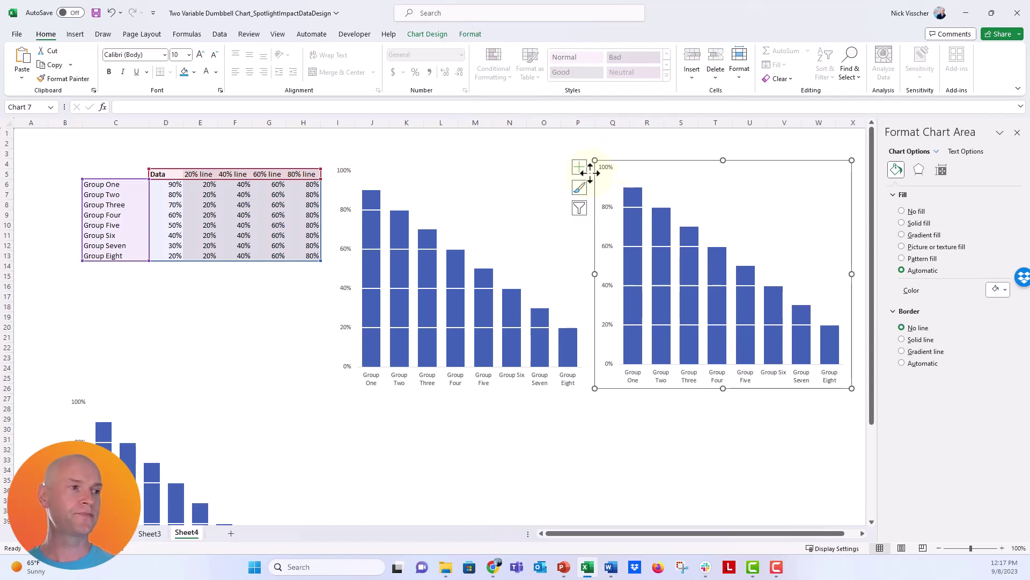
Step: Convert the original chart to a clustered bar chart with 100% overlap and 50% gap width
{"action": "left_click", "coordinate": [484, 221]}
{"action": "left_click", "coordinate": [397, 166]}
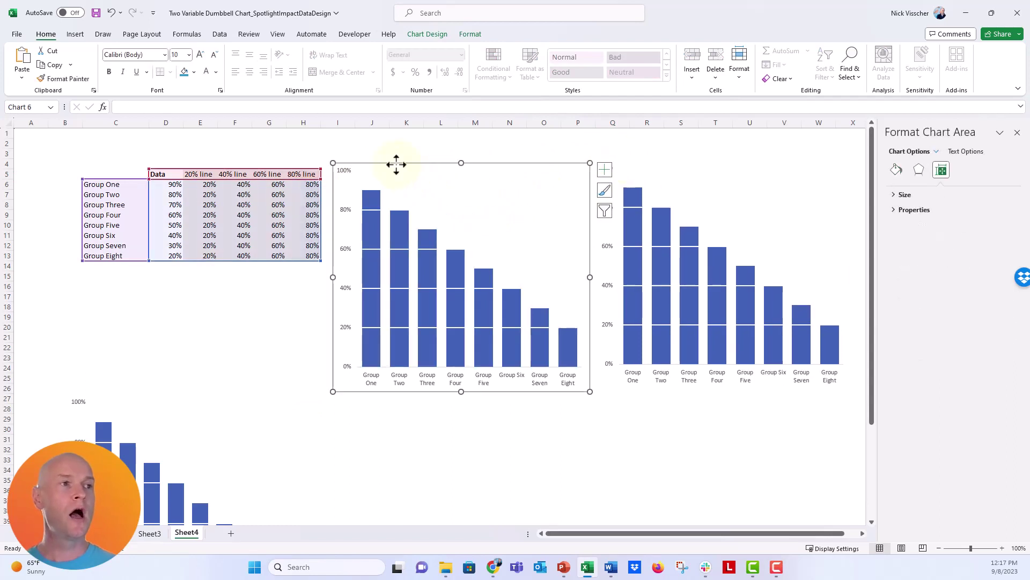
{"action": "left_click", "coordinate": [416, 34]}
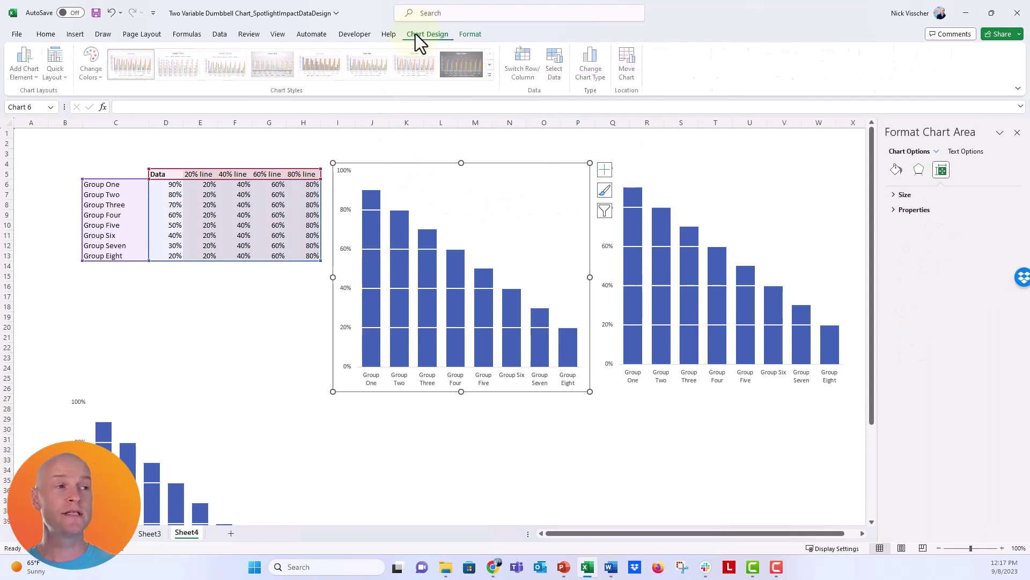
{"action": "left_click", "coordinate": [593, 76]}
{"action": "left_click", "coordinate": [411, 230]}
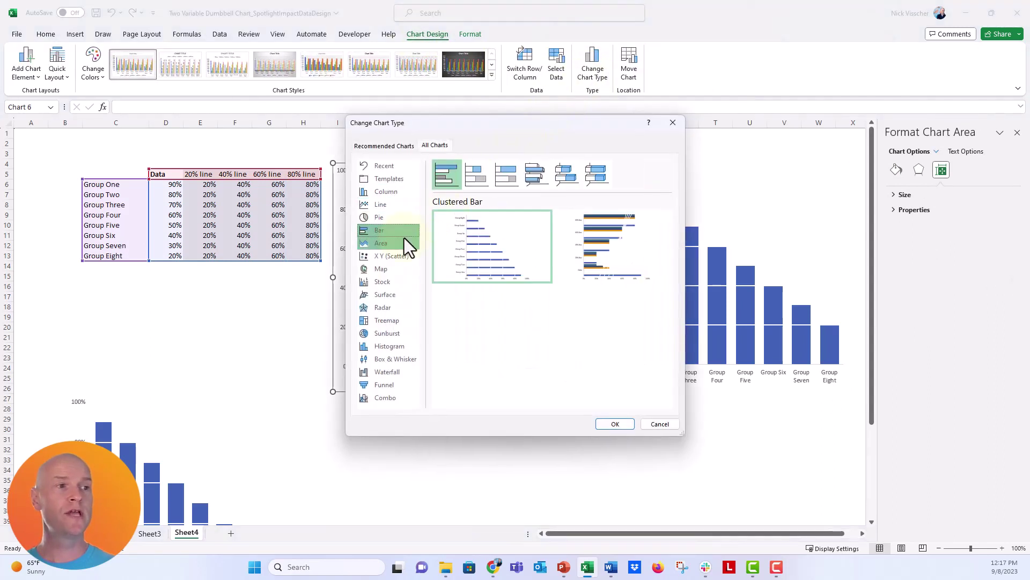
{"action": "mouse_move", "coordinate": [469, 240]}
{"action": "left_click", "coordinate": [600, 423]}
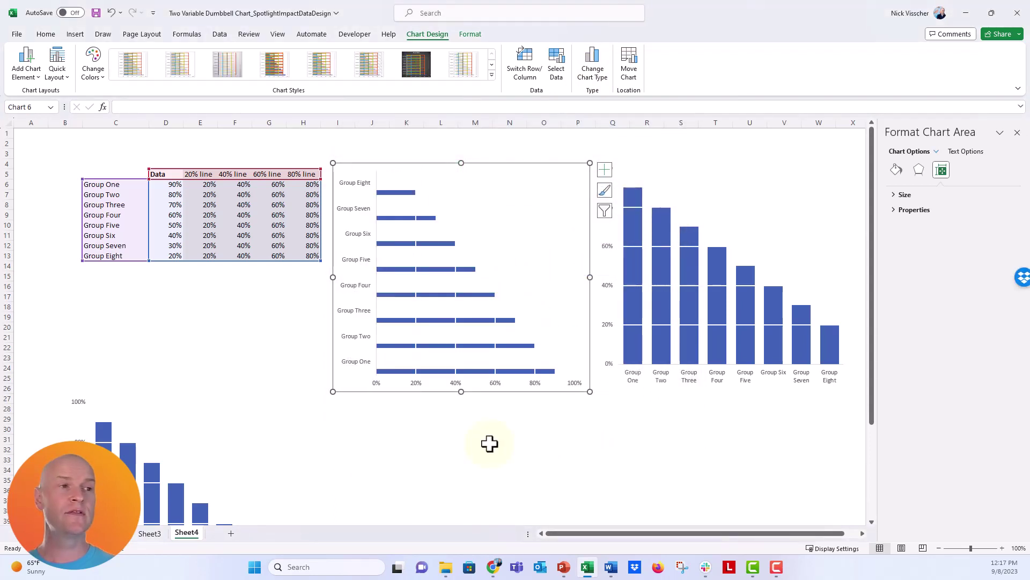
{"action": "left_click", "coordinate": [387, 192]}
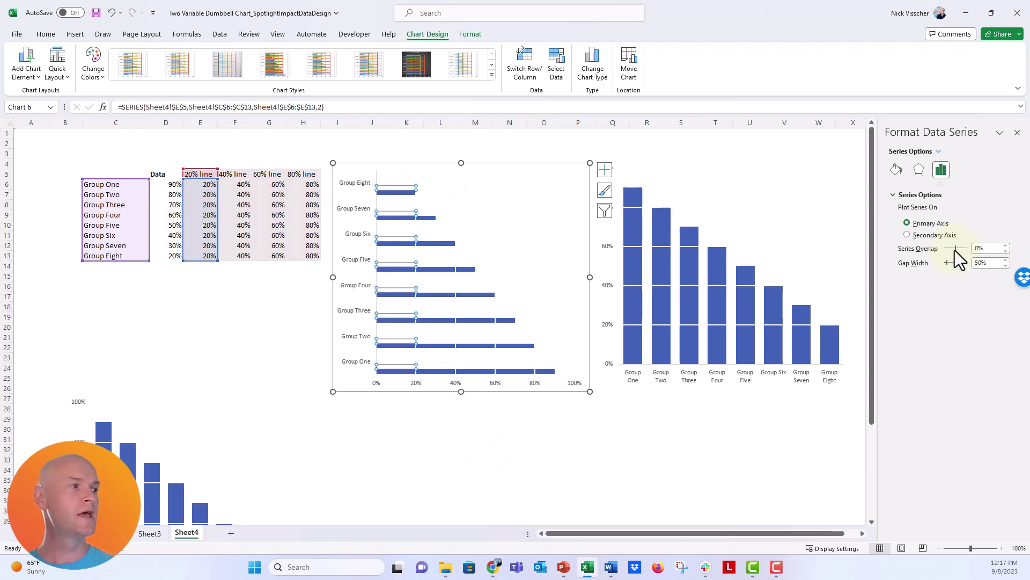
{"action": "key", "text": "Return"}
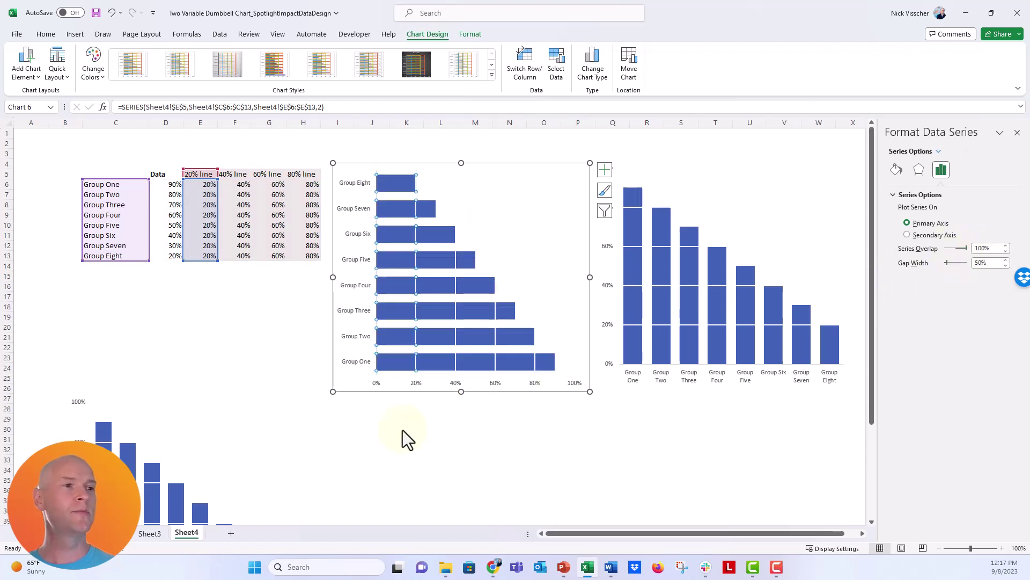
Step: On the category axis, tick Categories in reverse order and set the horizontal axis to cross at maximum category
{"action": "left_click", "coordinate": [402, 430]}
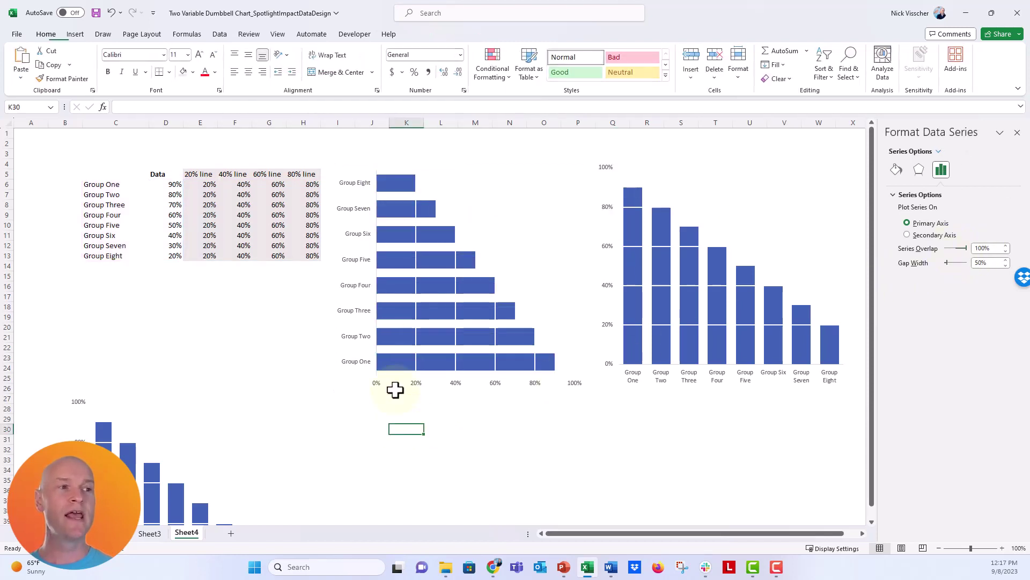
{"action": "left_click", "coordinate": [356, 185]}
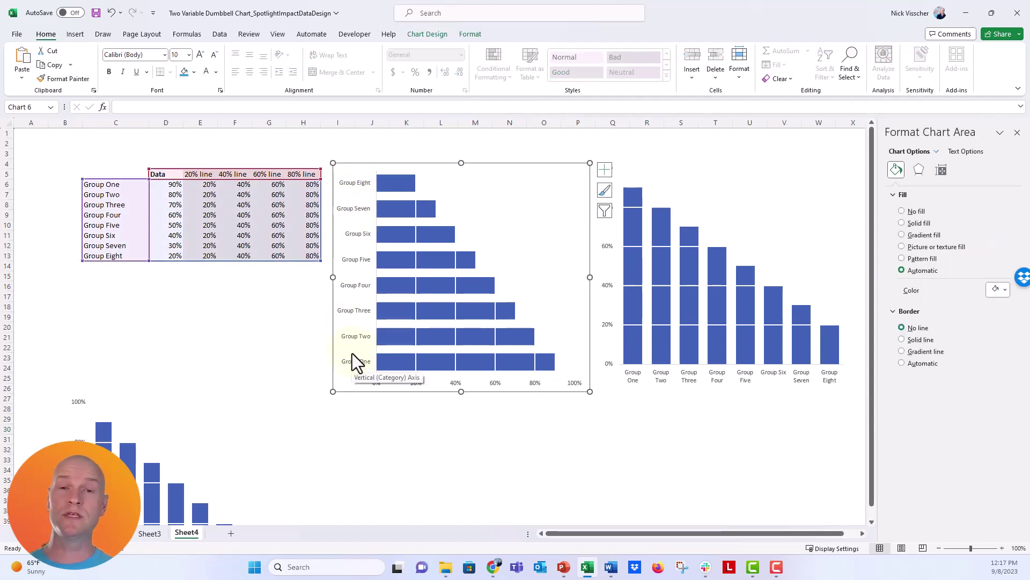
{"action": "left_click", "coordinate": [354, 215]}
{"action": "left_click", "coordinate": [963, 170]}
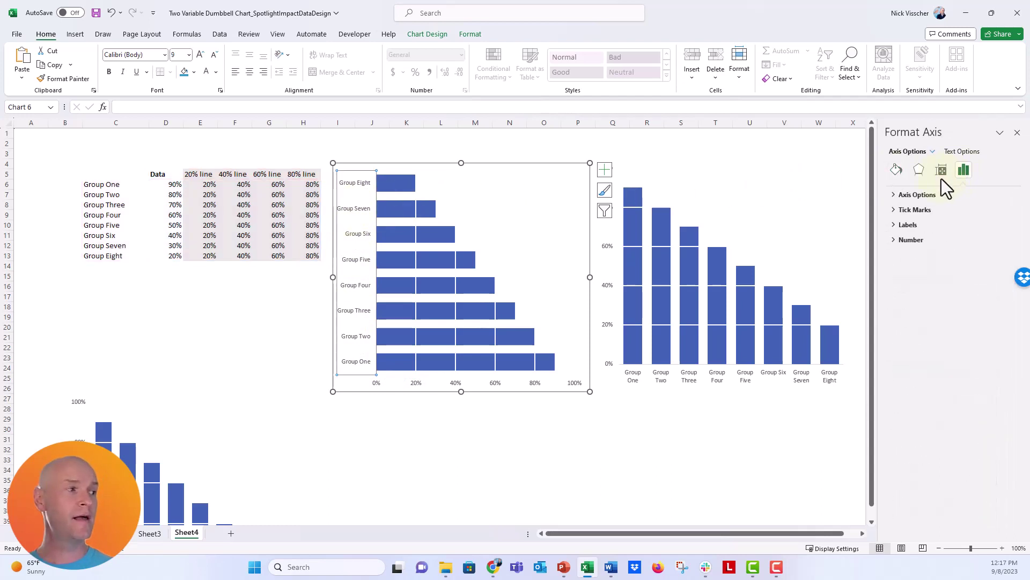
{"action": "left_click", "coordinate": [897, 193]}
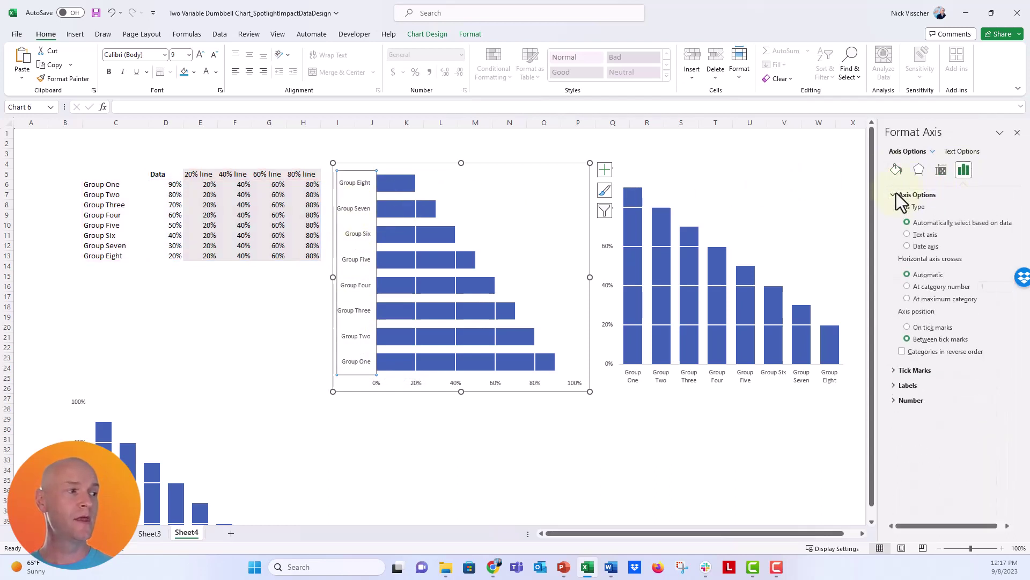
{"action": "left_click", "coordinate": [906, 352]}
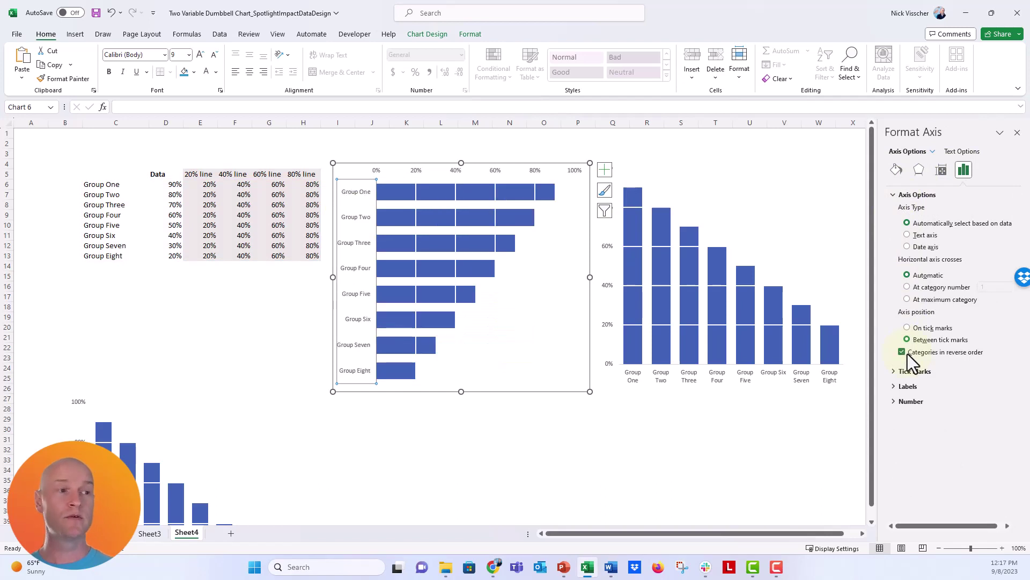
{"action": "left_click", "coordinate": [908, 299]}
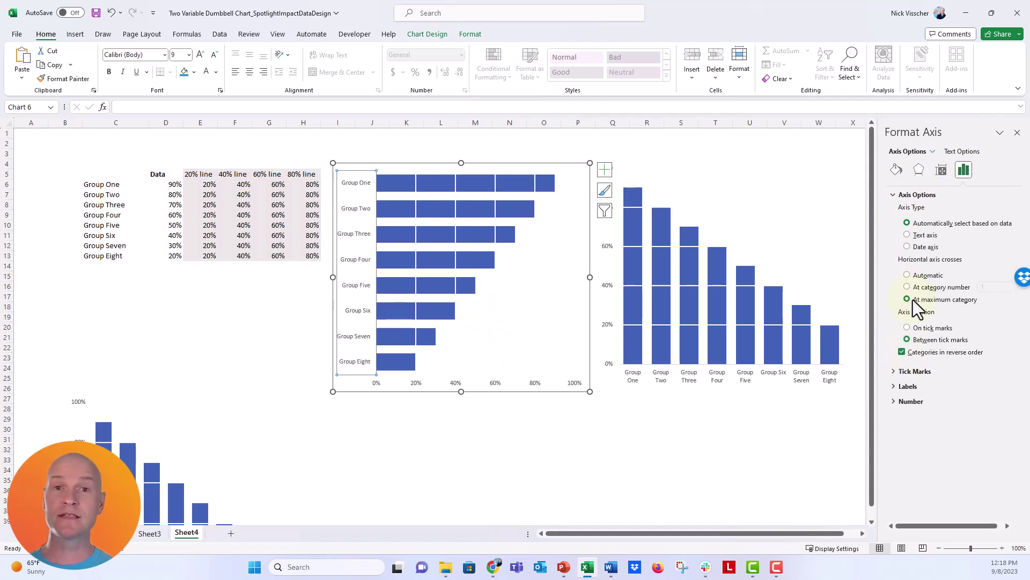
{"action": "left_click", "coordinate": [445, 432]}
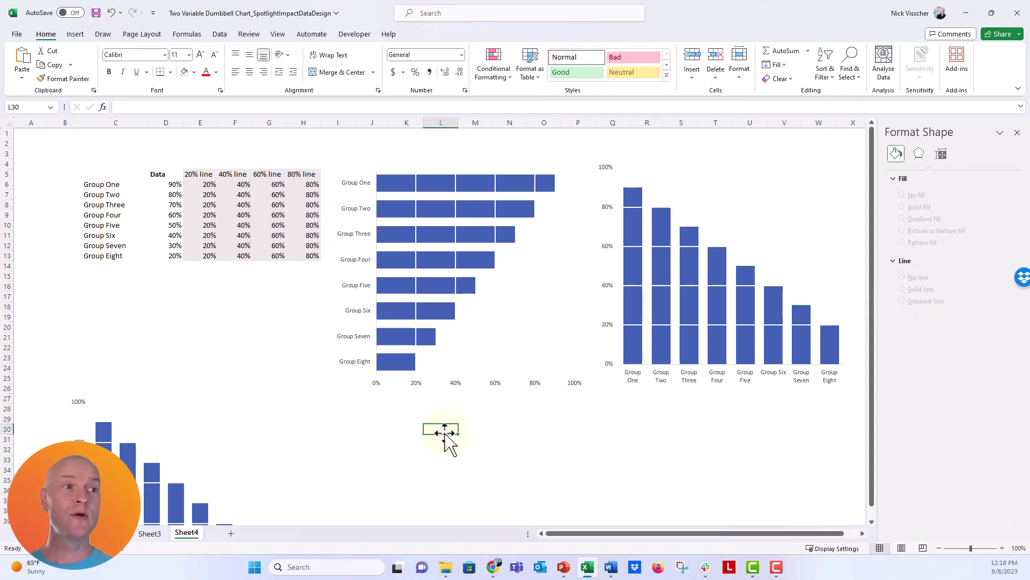